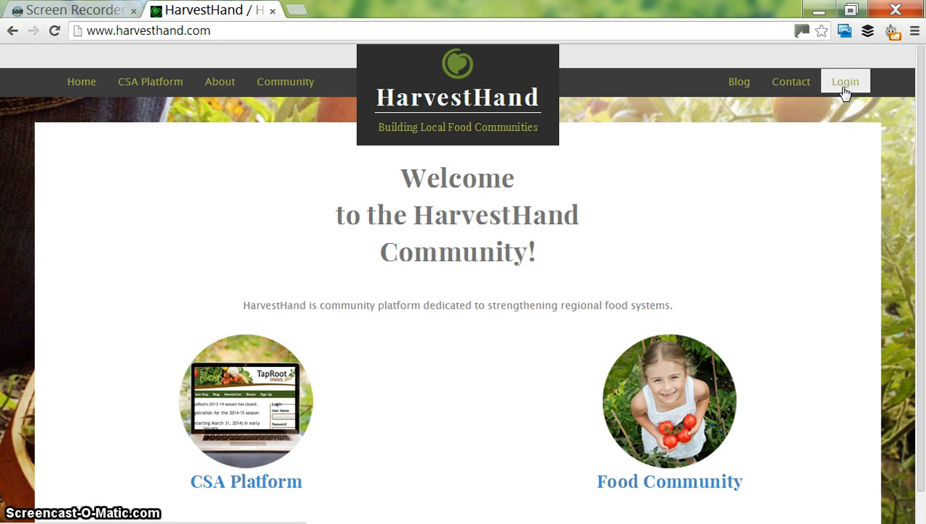
- Go to the Login page and check the prefilled user name and password fields
{"action": "left_click", "coordinate": [844, 84]}
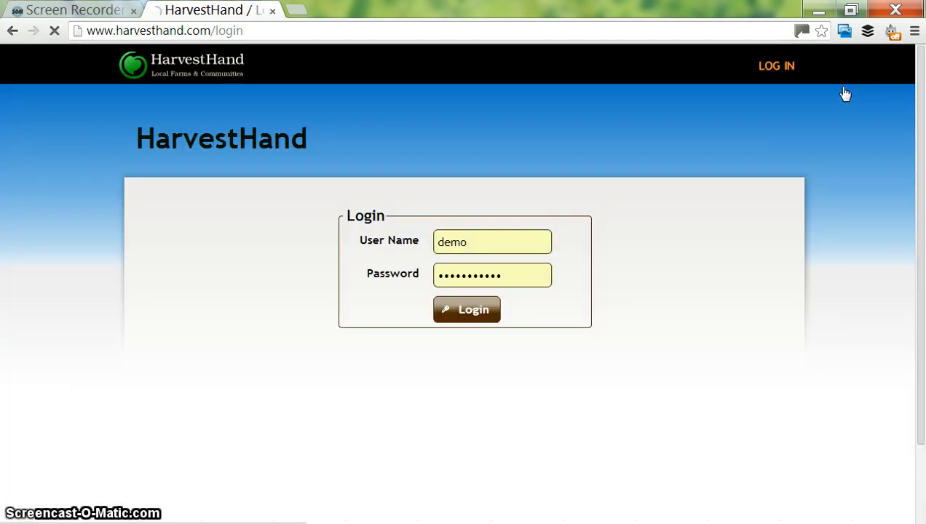
{"action": "double_click", "coordinate": [481, 239]}
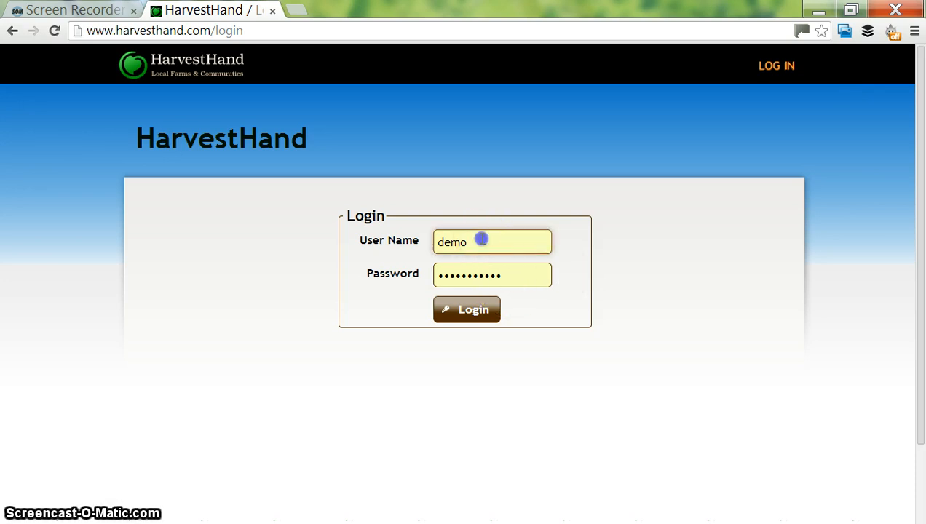
{"action": "left_click", "coordinate": [471, 277]}
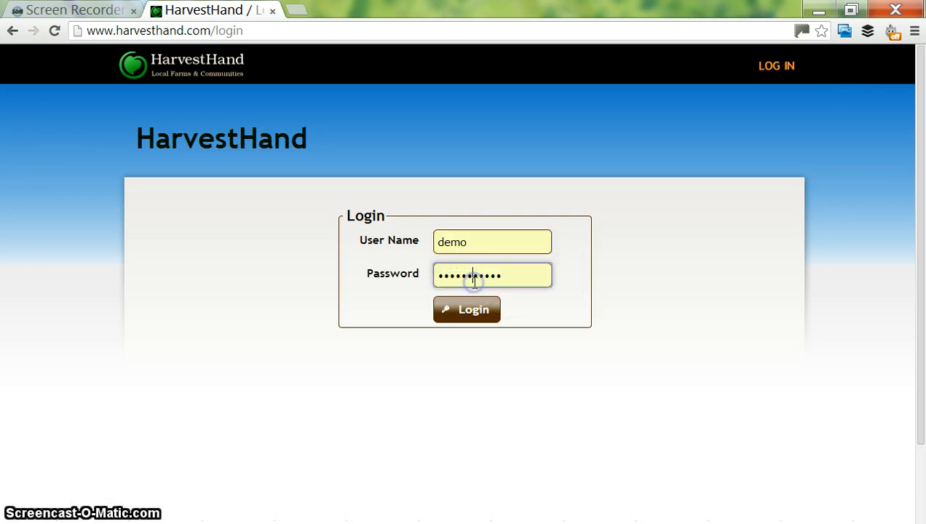
- Sign in to the admin area and scroll down the dashboard
{"action": "left_click", "coordinate": [474, 304]}
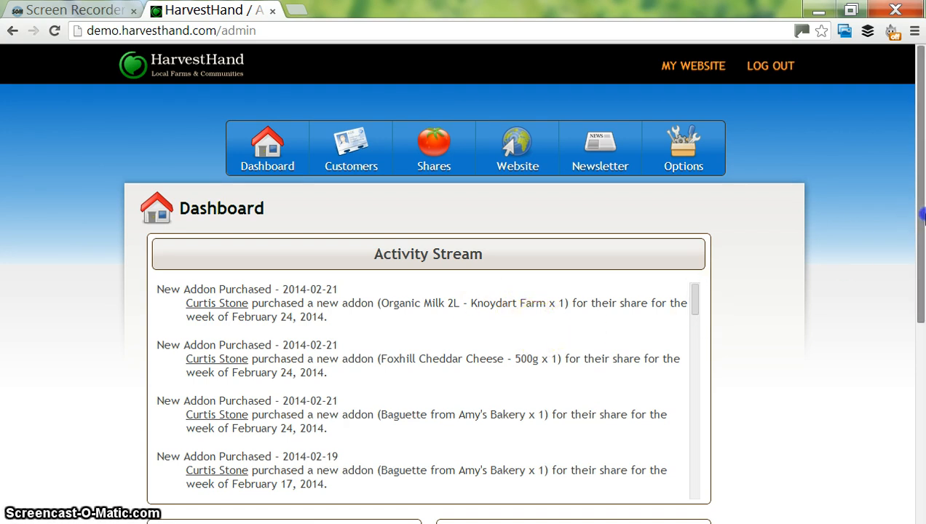
{"action": "left_click_drag", "start_coordinate": [921, 215], "coordinate": [921, 233]}
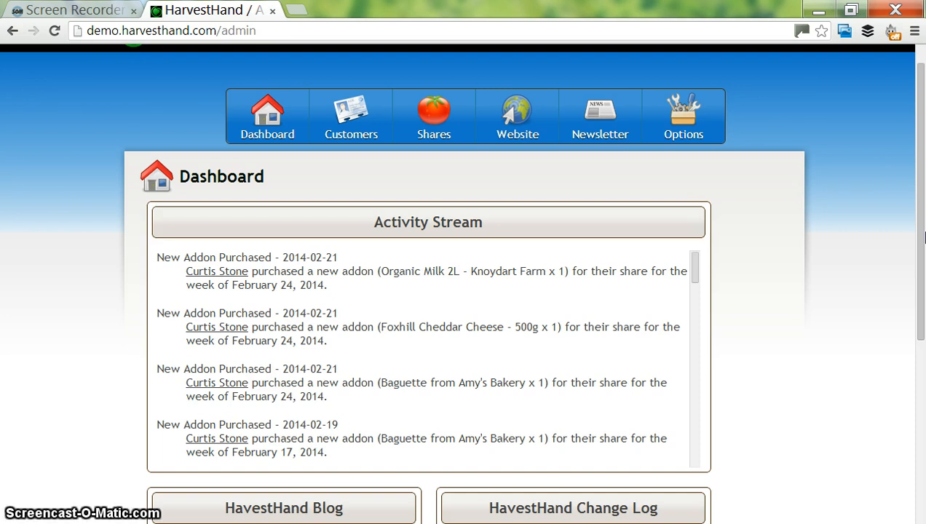
{"action": "left_click_drag", "start_coordinate": [923, 238], "coordinate": [922, 346]}
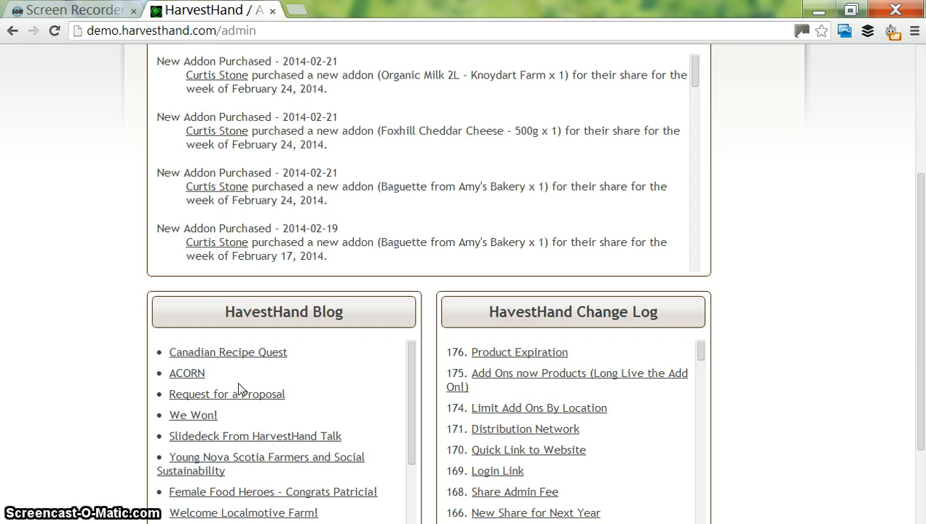
- Read the Limit Add Ons By Location change-log note, then scroll back to the top
{"action": "mouse_move", "coordinate": [483, 429]}
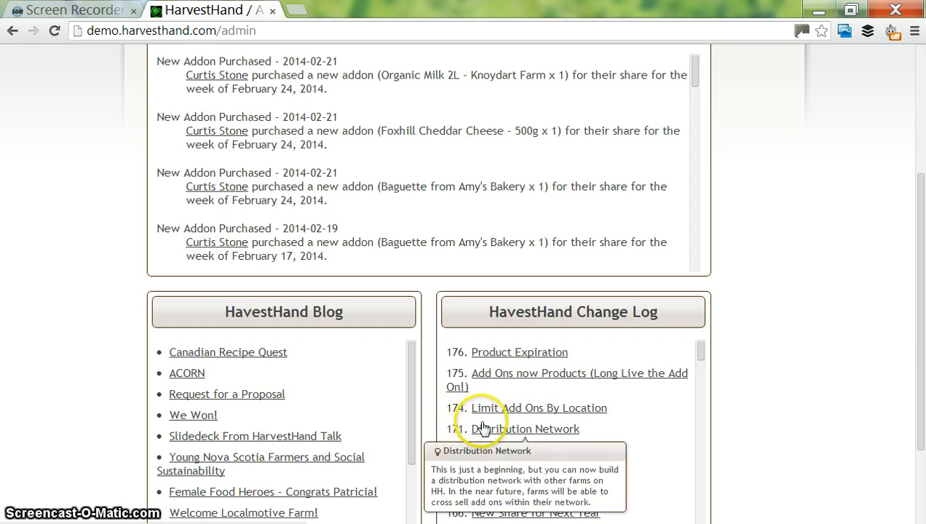
{"action": "left_click", "coordinate": [540, 410]}
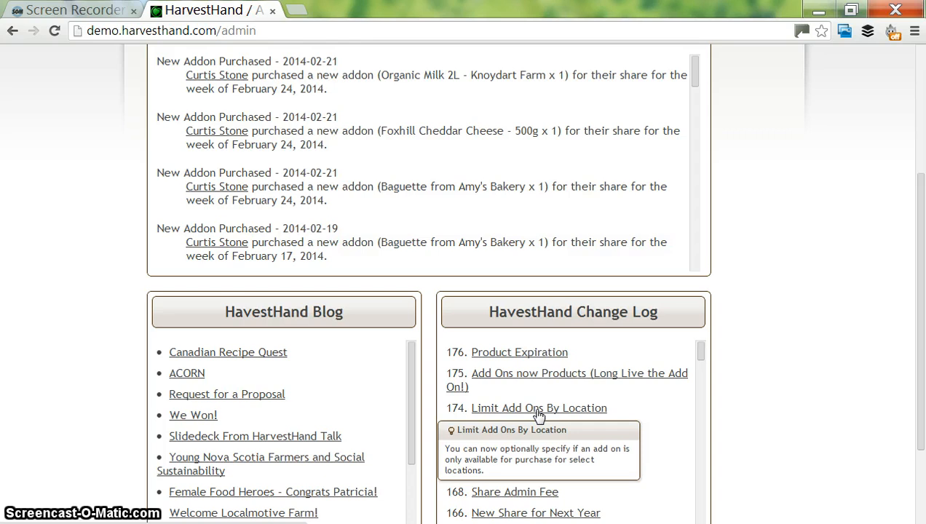
{"action": "left_click", "coordinate": [539, 412]}
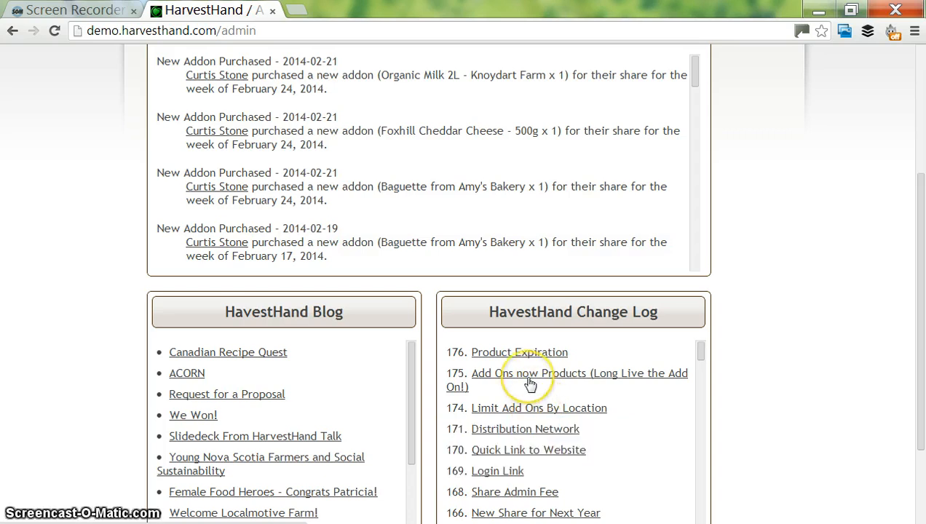
{"action": "mouse_move", "coordinate": [530, 409]}
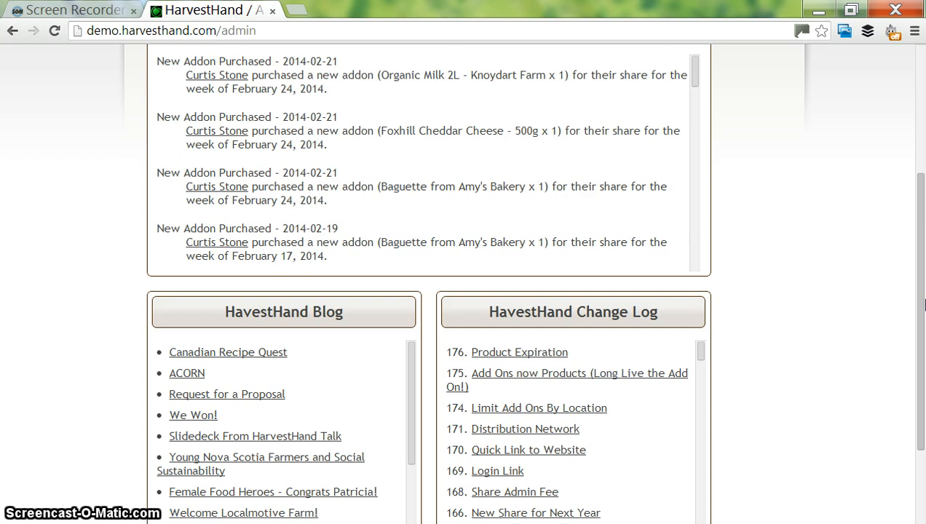
{"action": "left_click_drag", "start_coordinate": [924, 306], "coordinate": [924, 207]}
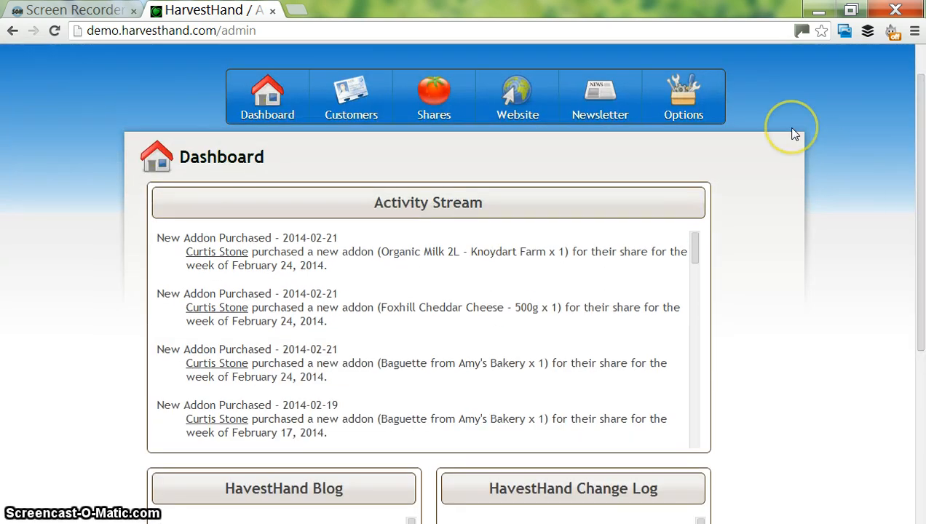
- Open Options > Farm Info and save the Demo Farm information as is
{"action": "left_click", "coordinate": [708, 107]}
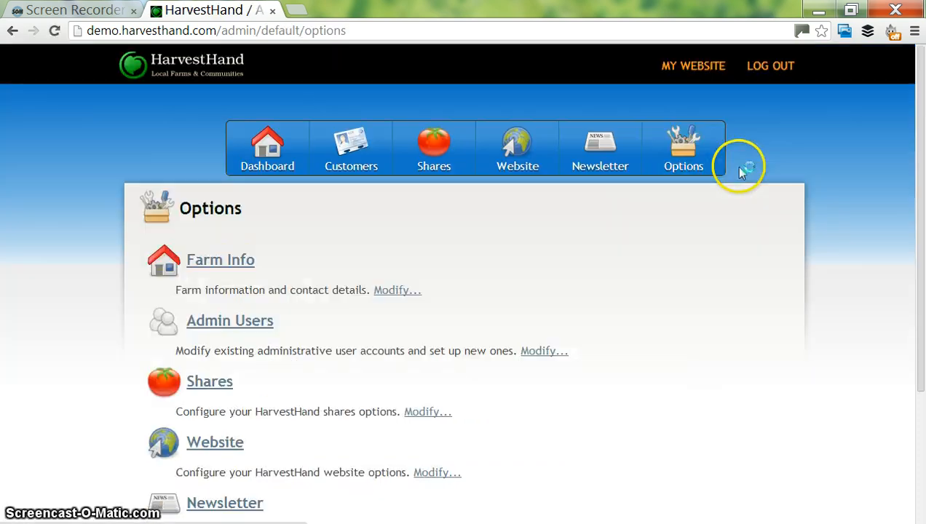
{"action": "left_click_drag", "start_coordinate": [925, 133], "coordinate": [924, 191]}
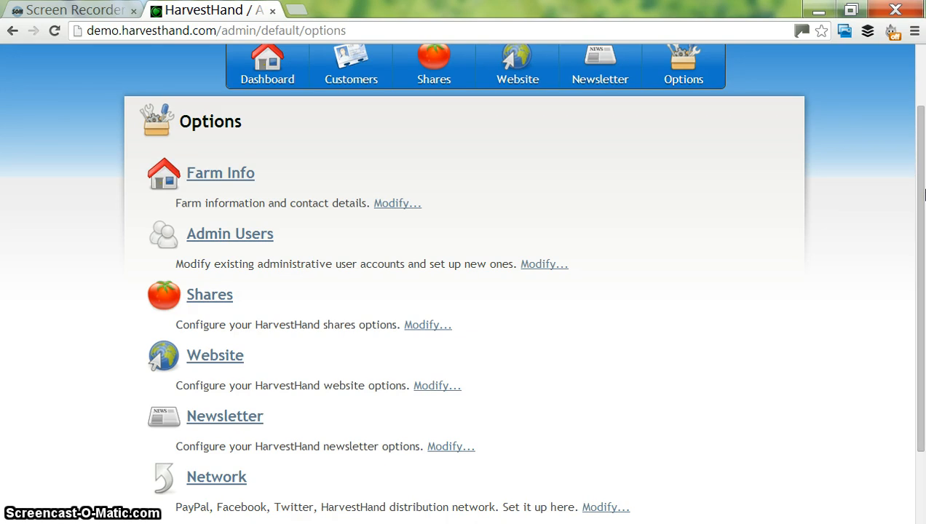
{"action": "left_click", "coordinate": [193, 183]}
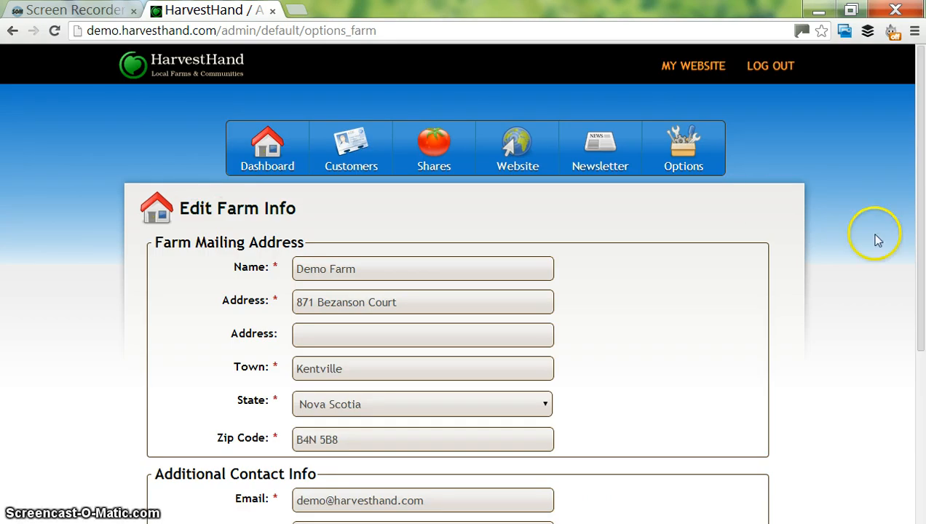
{"action": "left_click", "coordinate": [921, 213]}
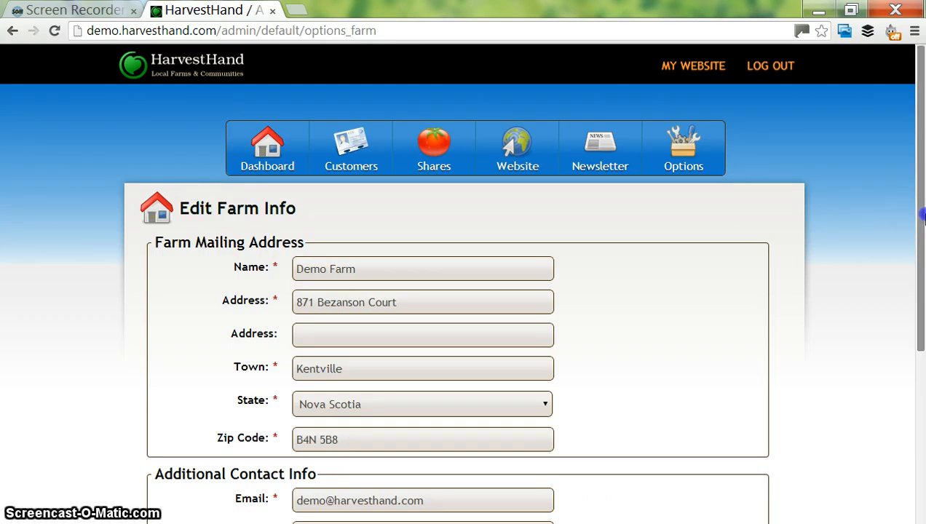
{"action": "left_click_drag", "start_coordinate": [921, 214], "coordinate": [922, 355]}
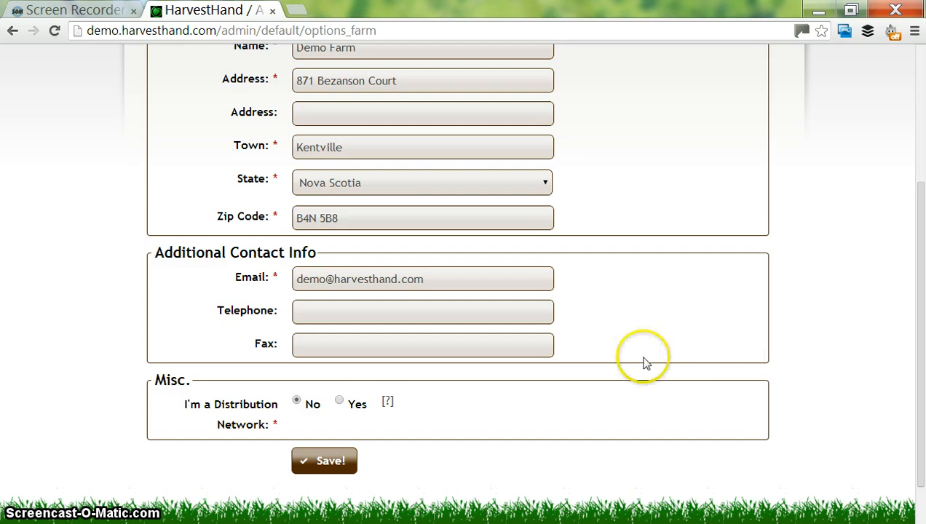
{"action": "left_click", "coordinate": [331, 466]}
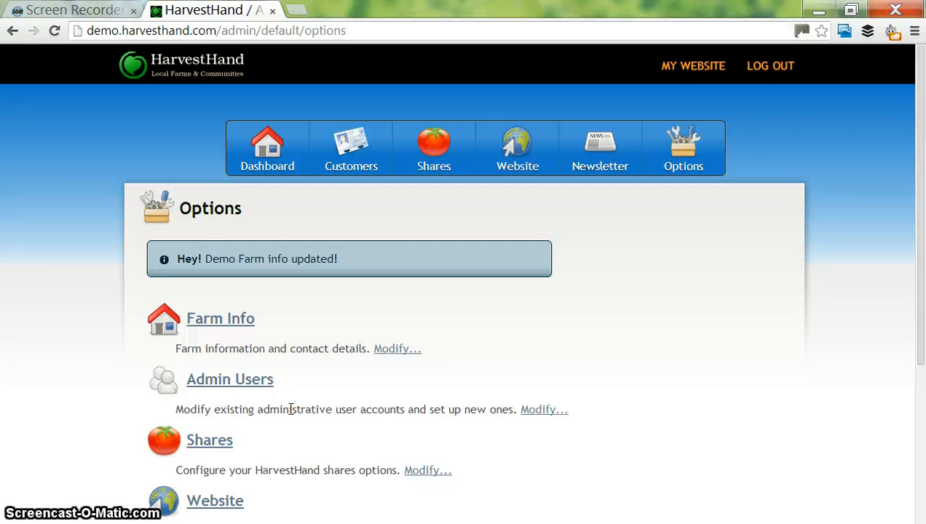
- Start a new administrative user and enter their first name, last name and e-mail
{"action": "left_click", "coordinate": [218, 386]}
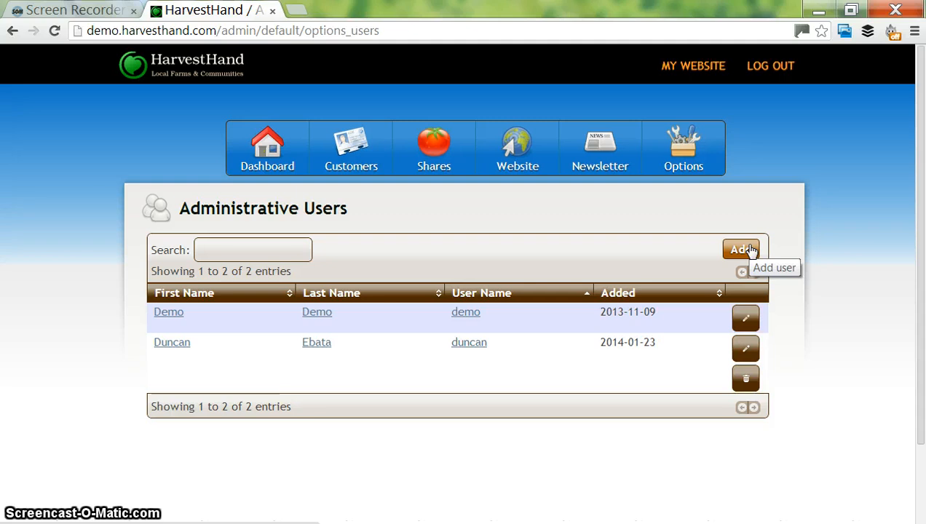
{"action": "left_click", "coordinate": [751, 251]}
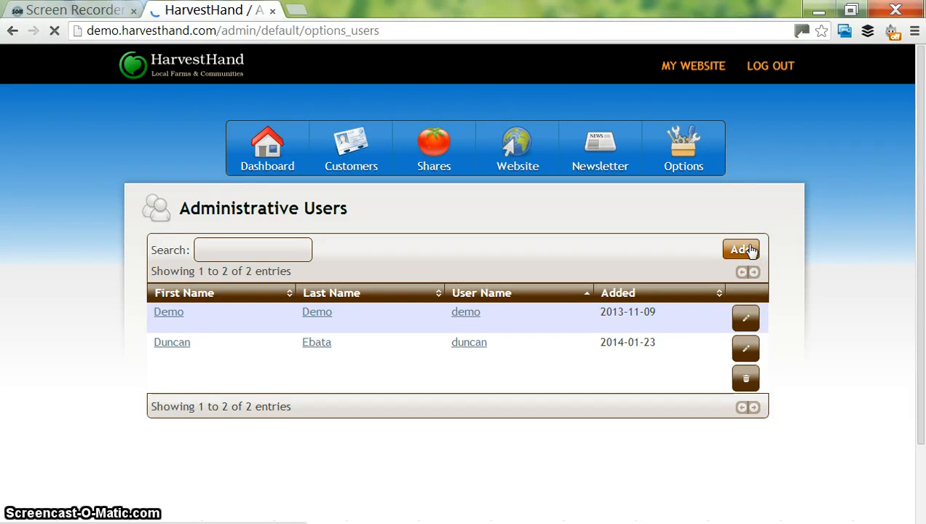
{"action": "left_click", "coordinate": [390, 262]}
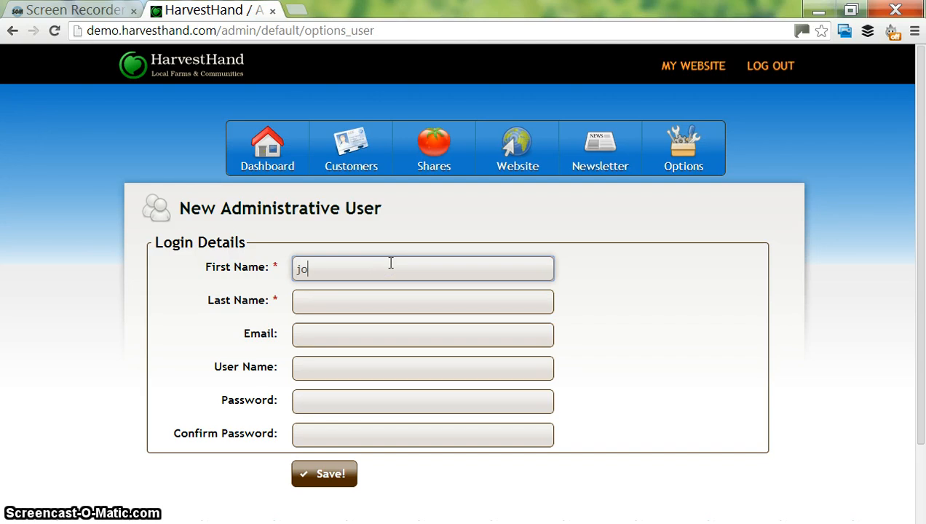
{"action": "key", "text": "Tab"}
{"action": "key", "text": "Tab"}
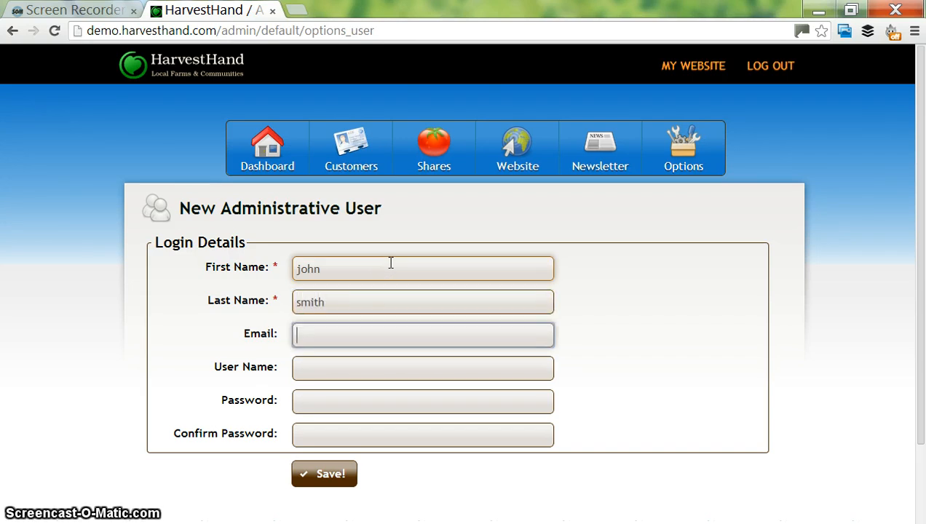
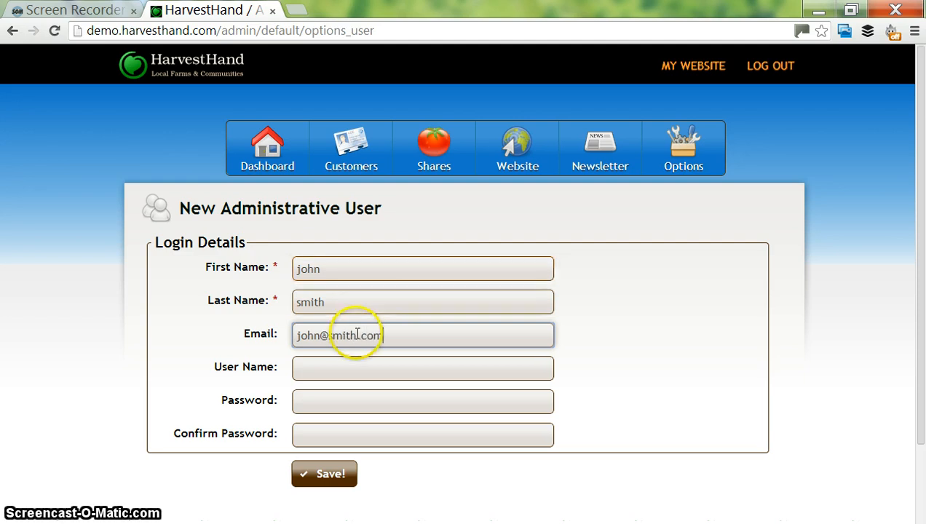
- Enter the new admin's user name and password, then save the account
{"action": "left_click", "coordinate": [312, 368]}
{"action": "type", "text": "d"}
{"action": "key", "text": "BackSpace"}
{"action": "type", "text": "j"}
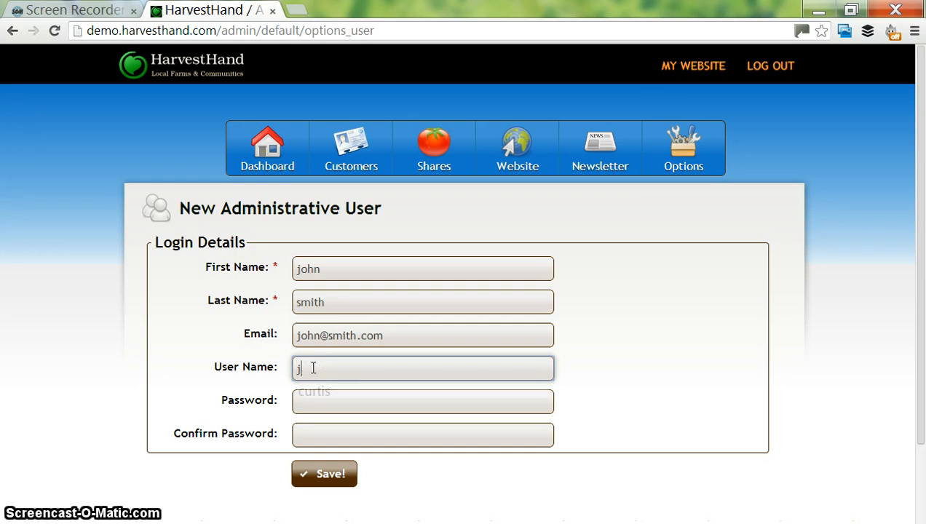
{"action": "type", "text": "ohn"}
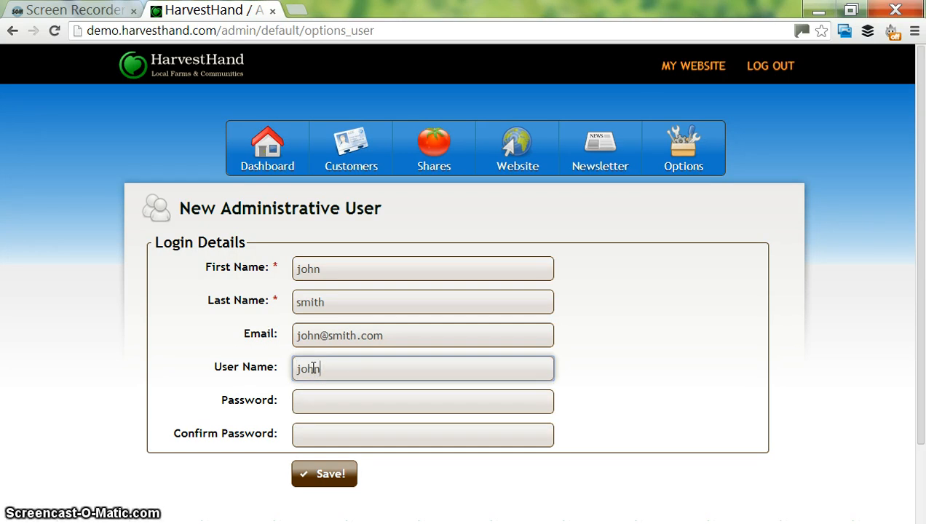
{"action": "key", "text": "Tab"}
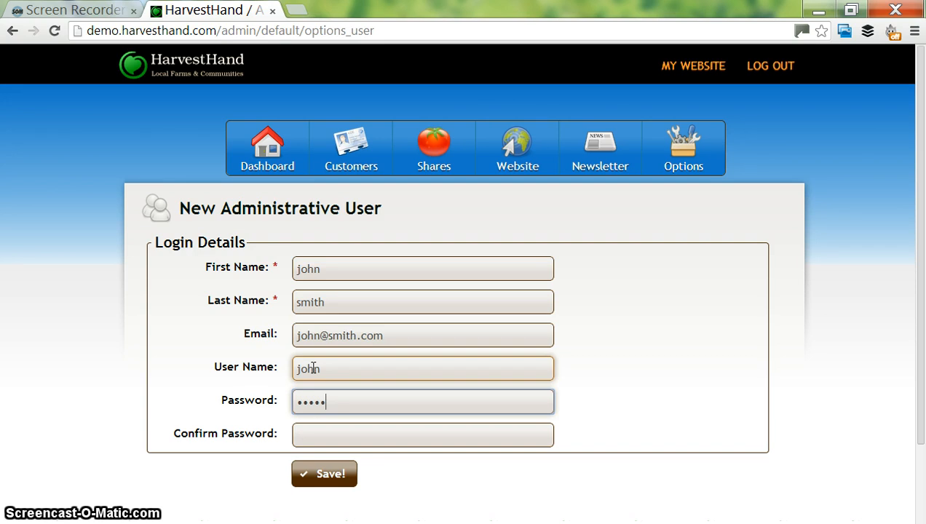
{"action": "key", "text": "Tab"}
{"action": "type", "text": "s"}
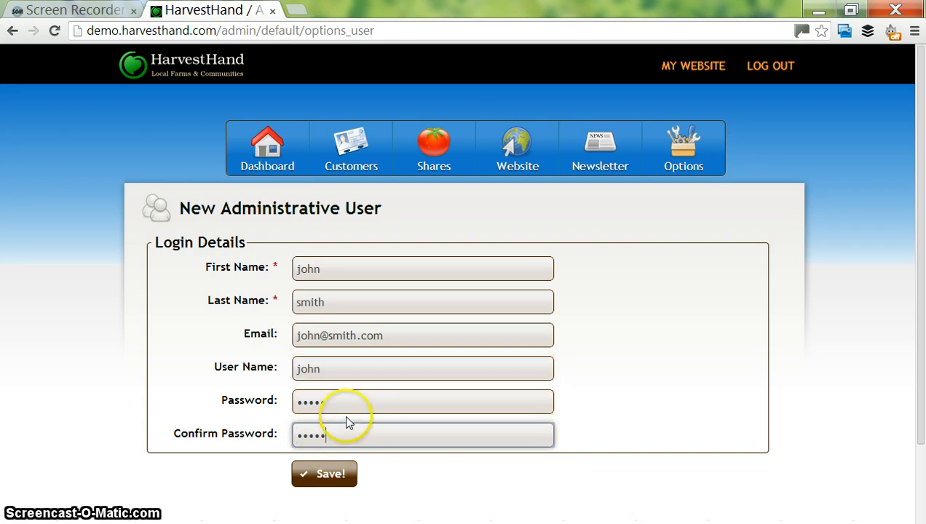
{"action": "left_click", "coordinate": [316, 474]}
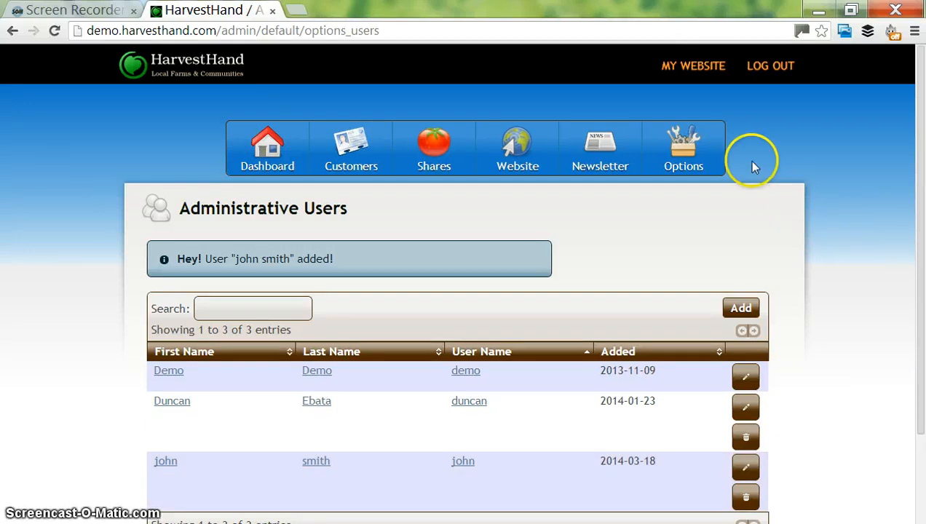
{"action": "left_click", "coordinate": [706, 164]}
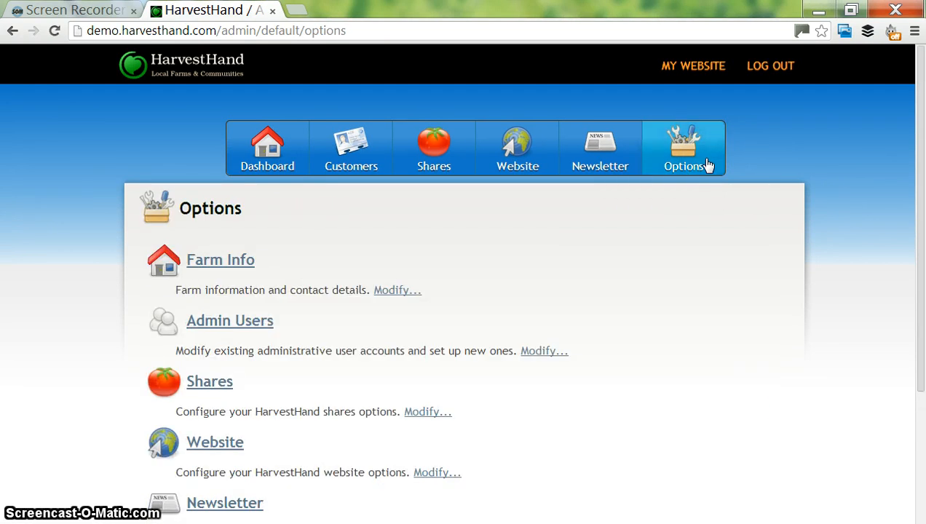
{"action": "left_click", "coordinate": [228, 385]}
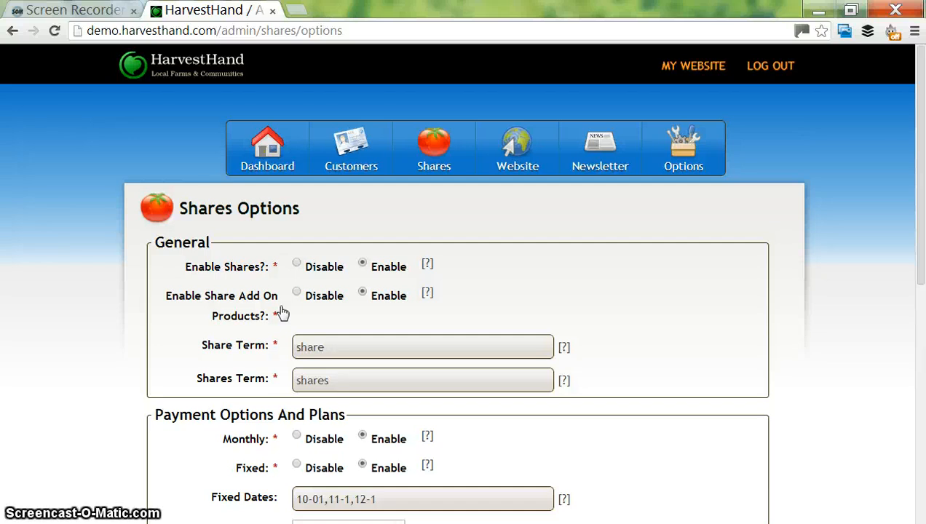
{"action": "left_click", "coordinate": [330, 337]}
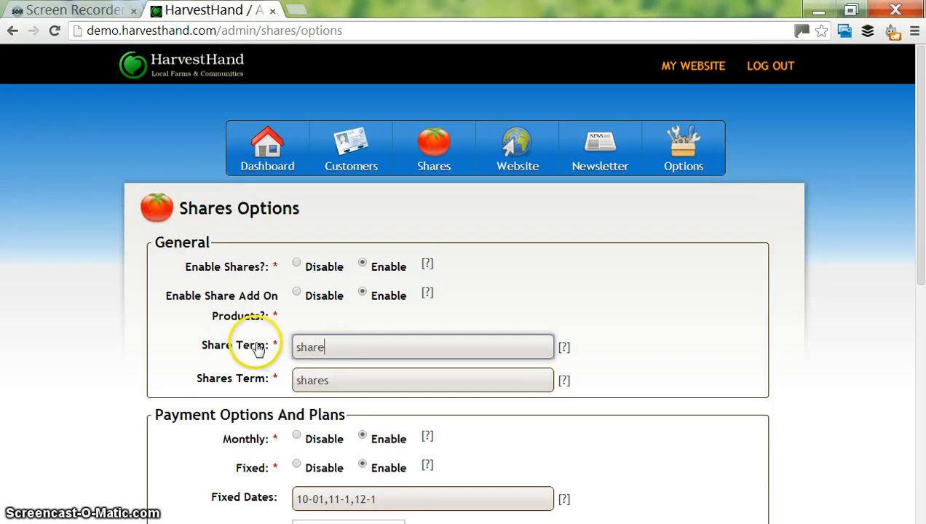
{"action": "left_click", "coordinate": [327, 351]}
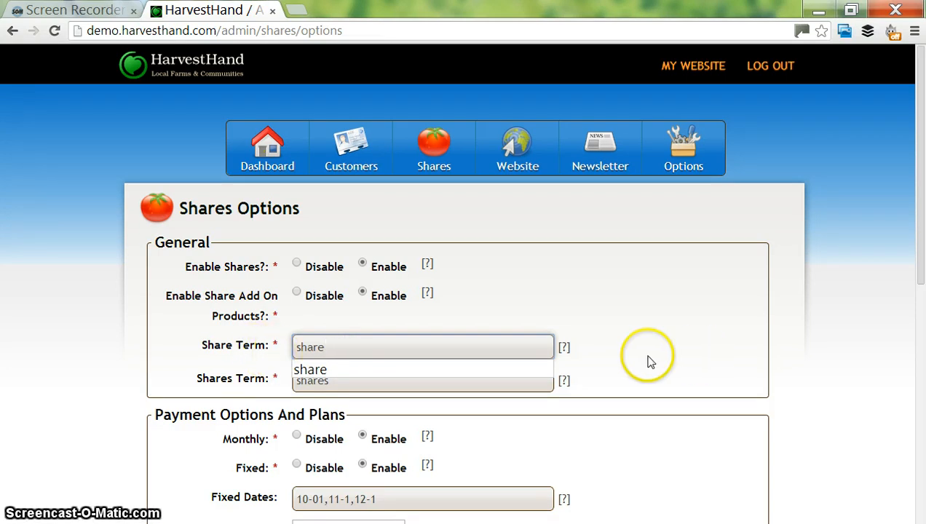
{"action": "left_click", "coordinate": [612, 355]}
{"action": "mouse_move", "coordinate": [571, 352]}
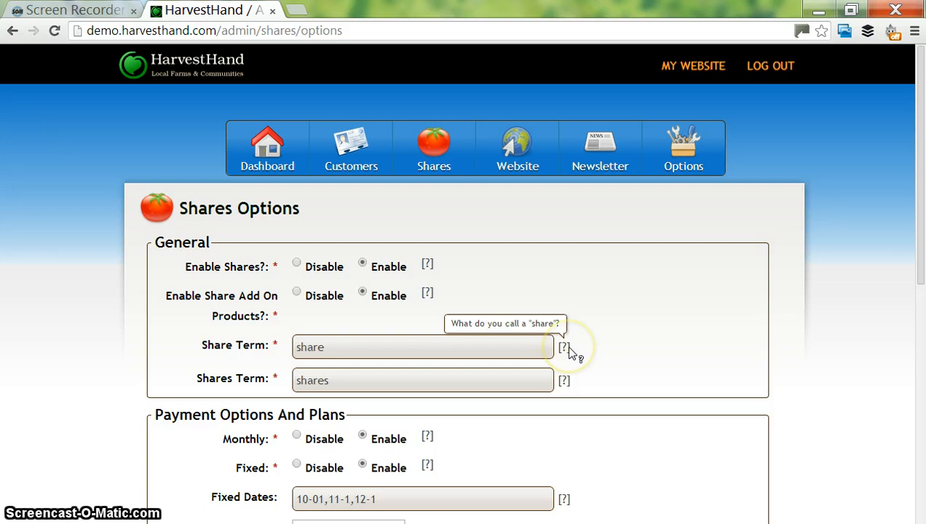
{"action": "left_click", "coordinate": [612, 356]}
{"action": "left_click", "coordinate": [664, 374]}
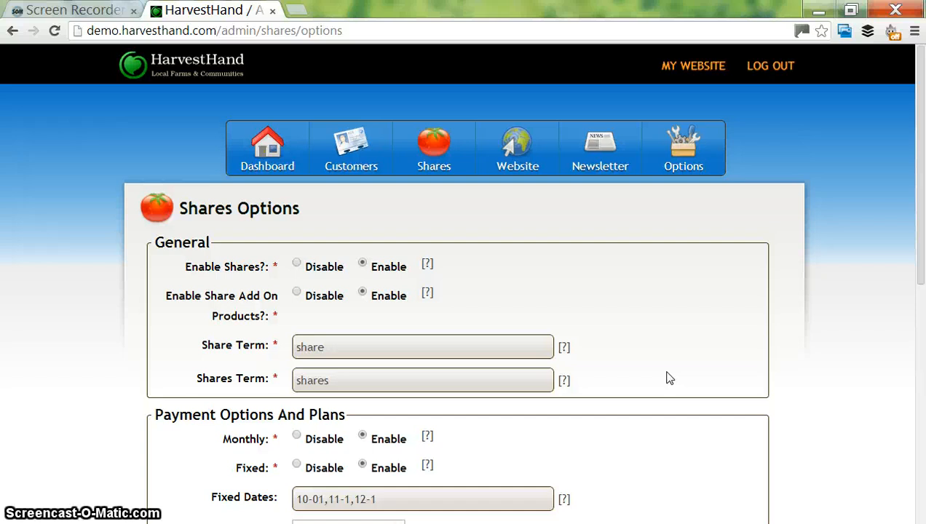
{"action": "left_click", "coordinate": [429, 341]}
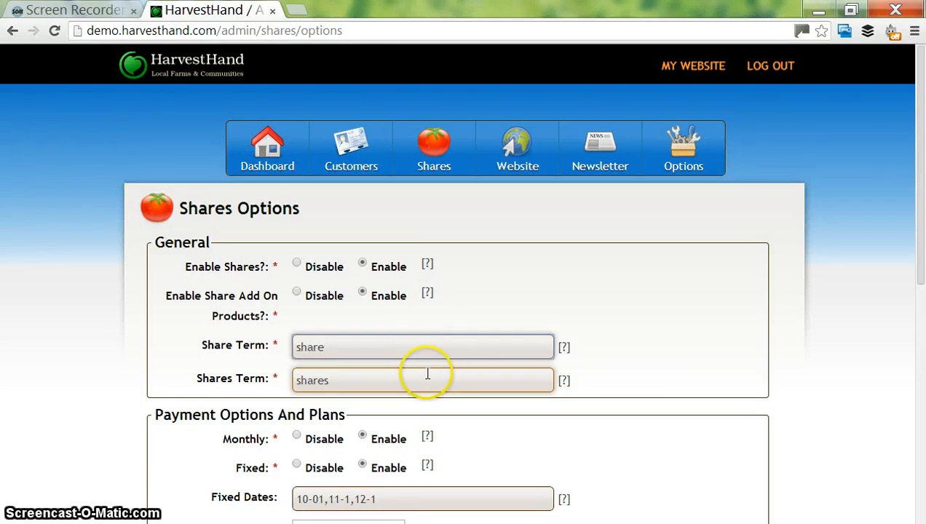
{"action": "double_click", "coordinate": [381, 350]}
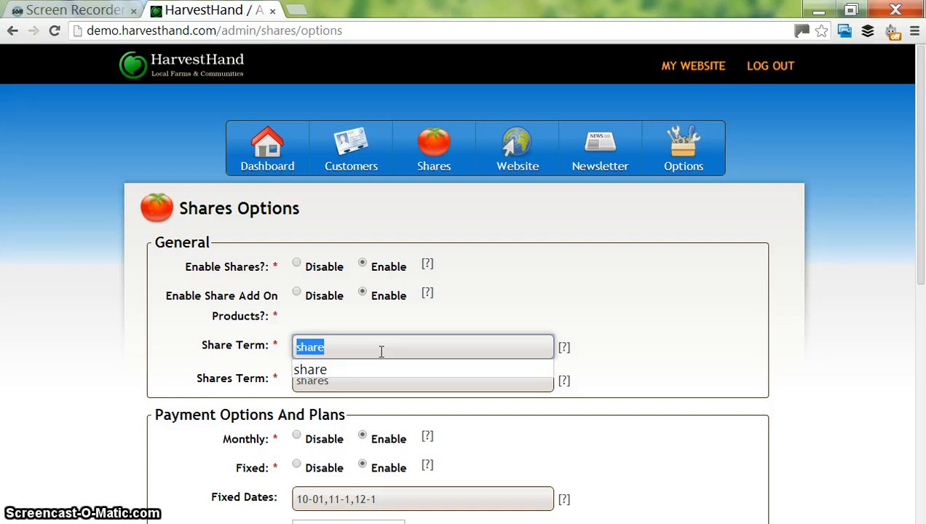
{"action": "left_click_drag", "start_coordinate": [919, 289], "coordinate": [922, 360]}
{"action": "left_click", "coordinate": [379, 313]}
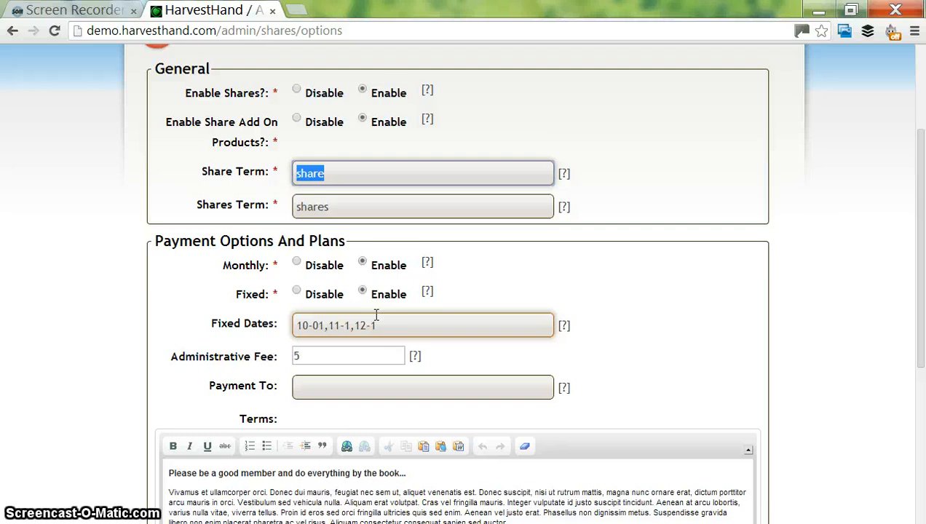
- Disable monthly payment plans while keeping fixed payment plans enabled
{"action": "left_click", "coordinate": [439, 290]}
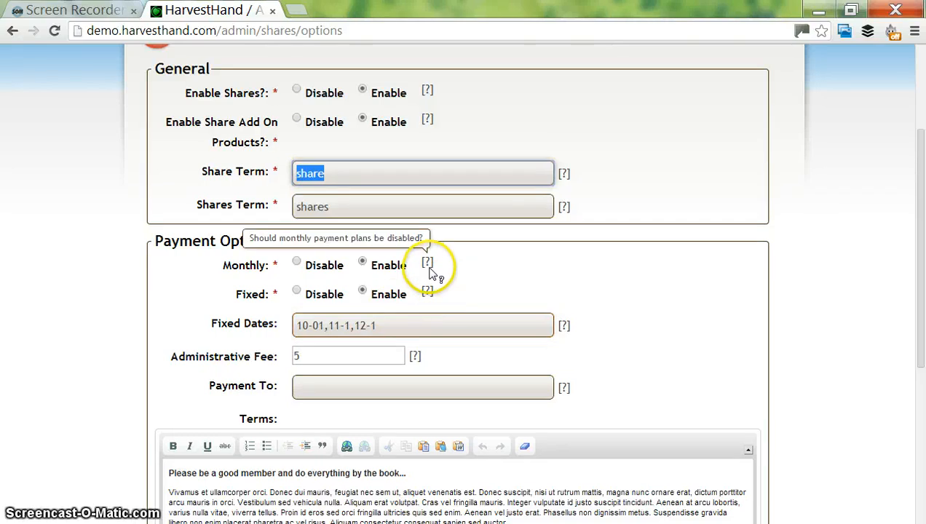
{"action": "left_click", "coordinate": [297, 295]}
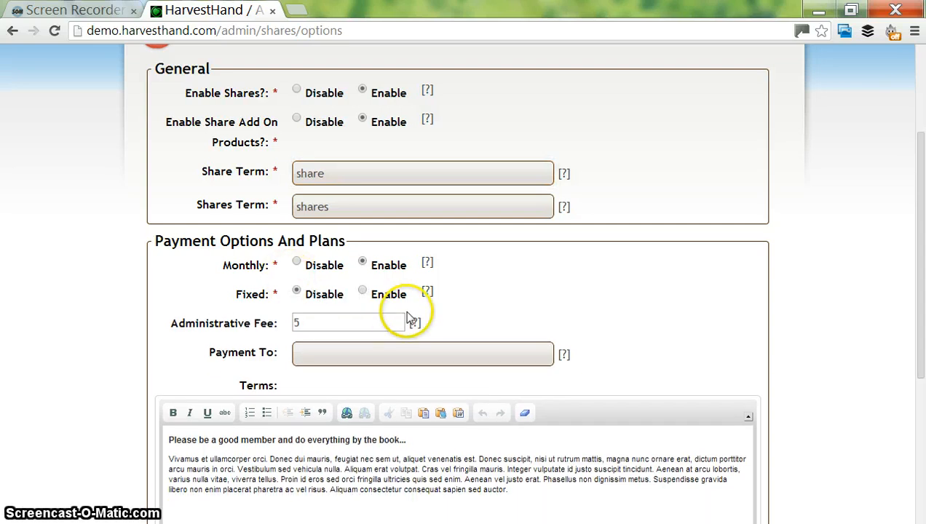
{"action": "left_click", "coordinate": [308, 265]}
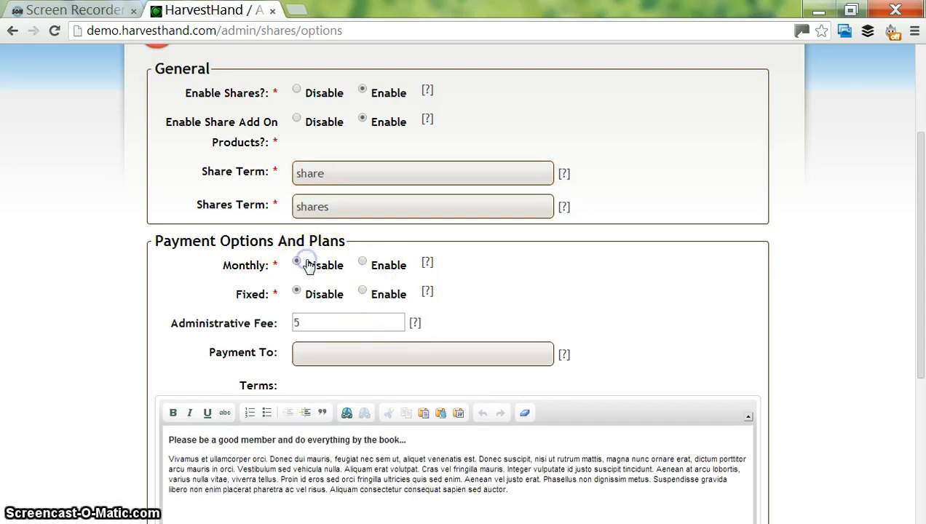
{"action": "left_click", "coordinate": [391, 295]}
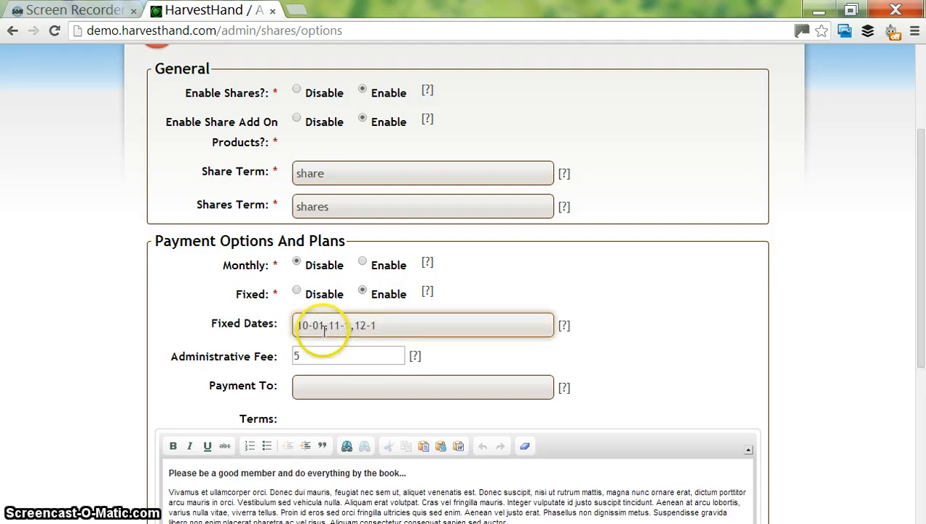
{"action": "left_click", "coordinate": [324, 329]}
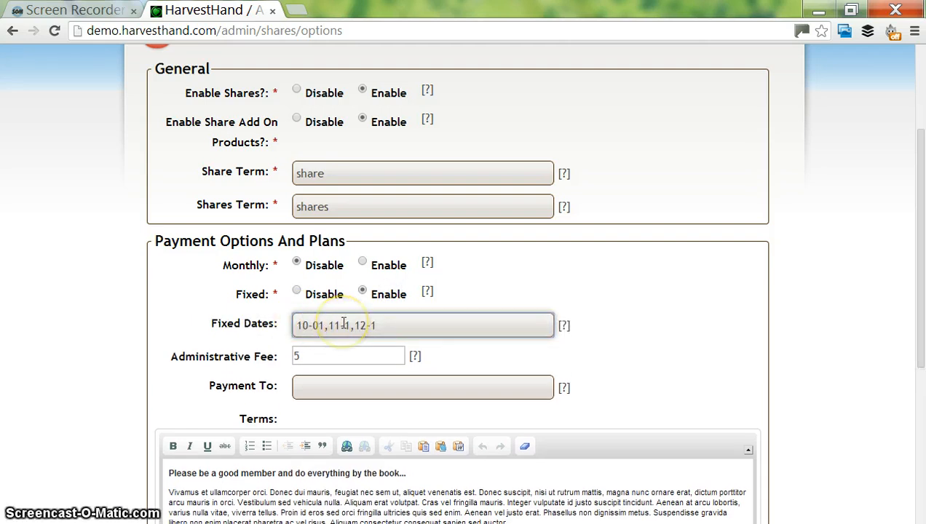
{"action": "left_click", "coordinate": [349, 323]}
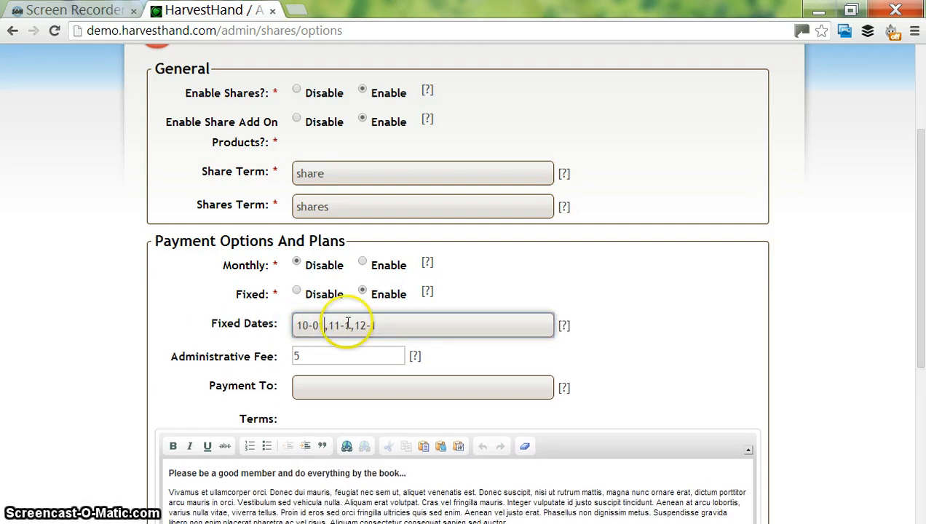
{"action": "mouse_move", "coordinate": [569, 330]}
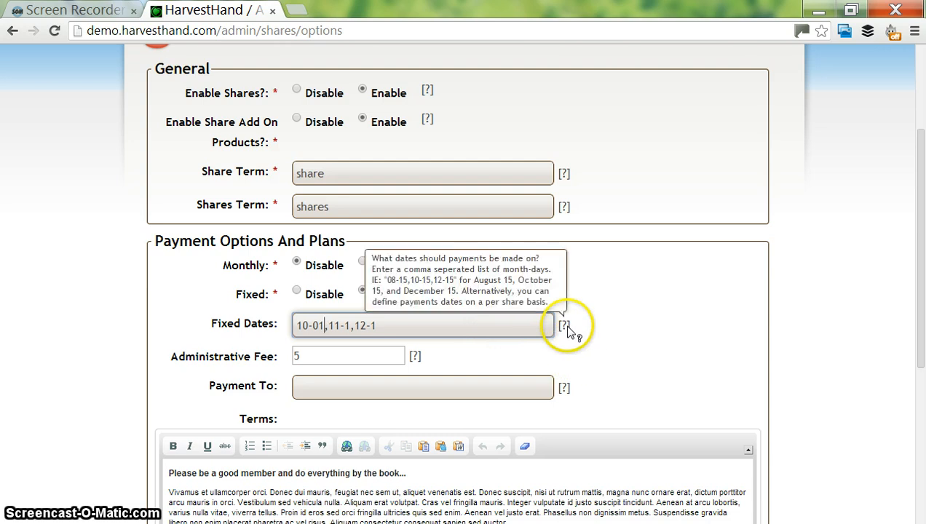
- Raise the administrative fee to 10 and read the Payment To help note
{"action": "left_click", "coordinate": [346, 349]}
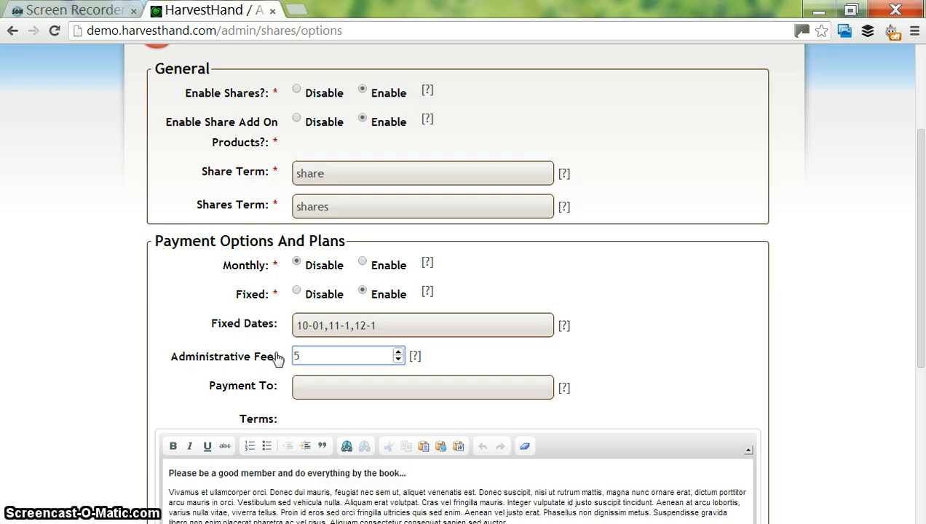
{"action": "left_click", "coordinate": [334, 356]}
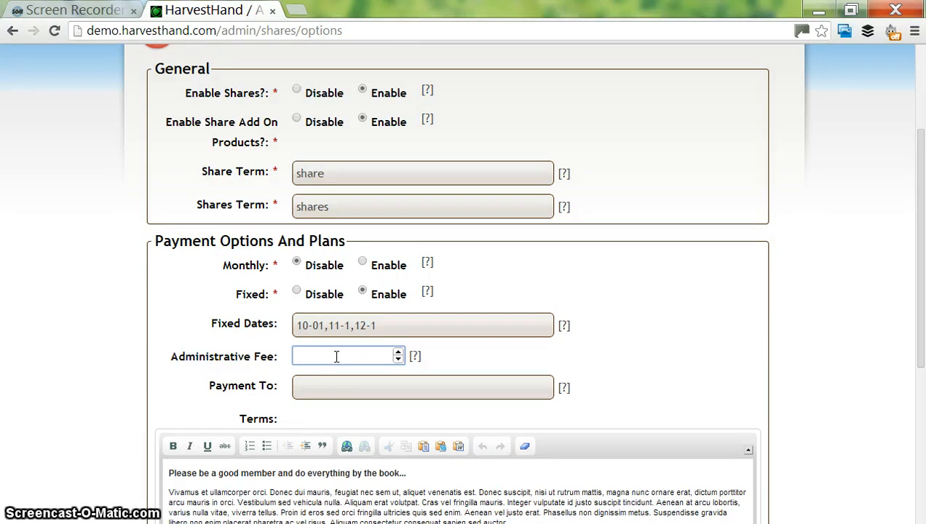
{"action": "type", "text": "10"}
{"action": "left_click", "coordinate": [358, 382]}
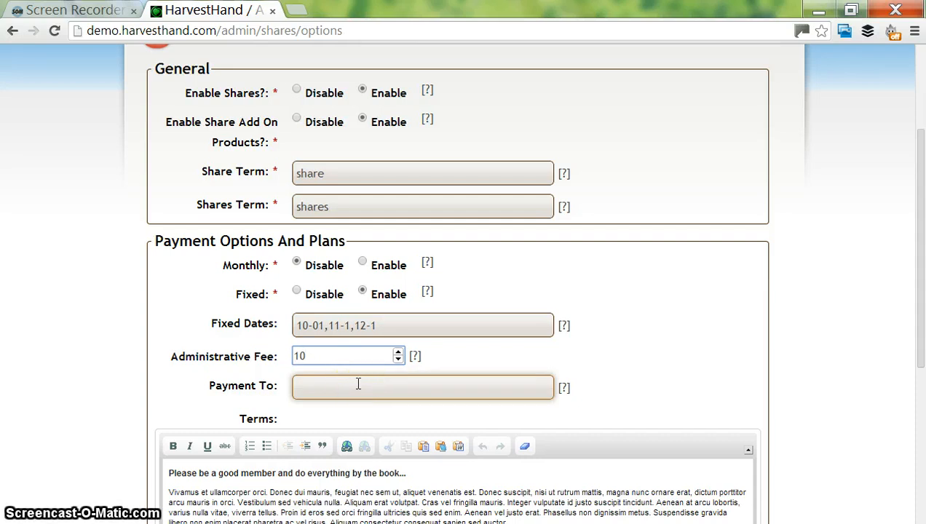
{"action": "left_click", "coordinate": [357, 384]}
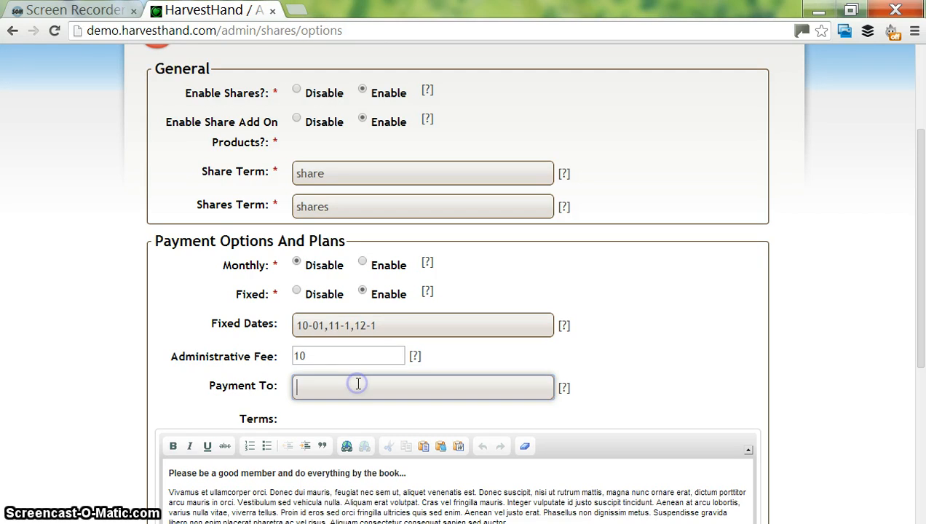
{"action": "left_click", "coordinate": [550, 395]}
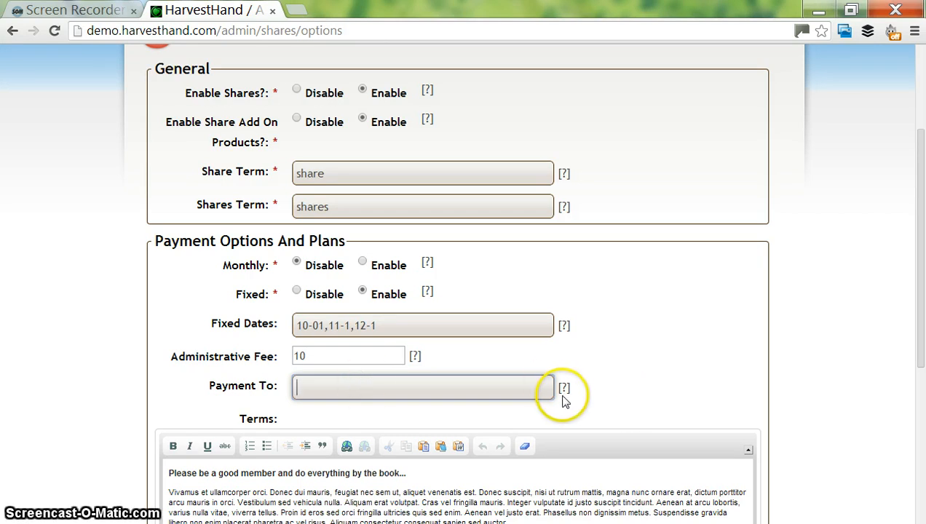
{"action": "mouse_move", "coordinate": [566, 396]}
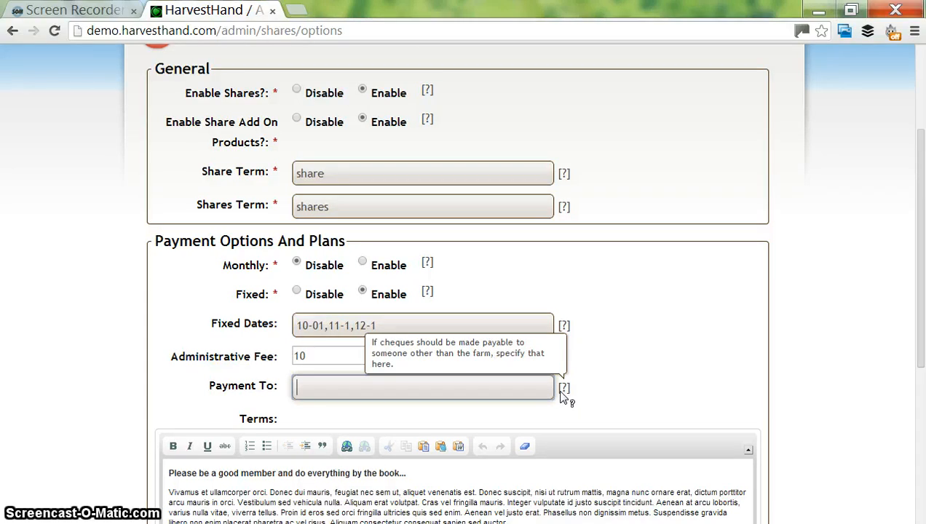
{"action": "left_click", "coordinate": [554, 389]}
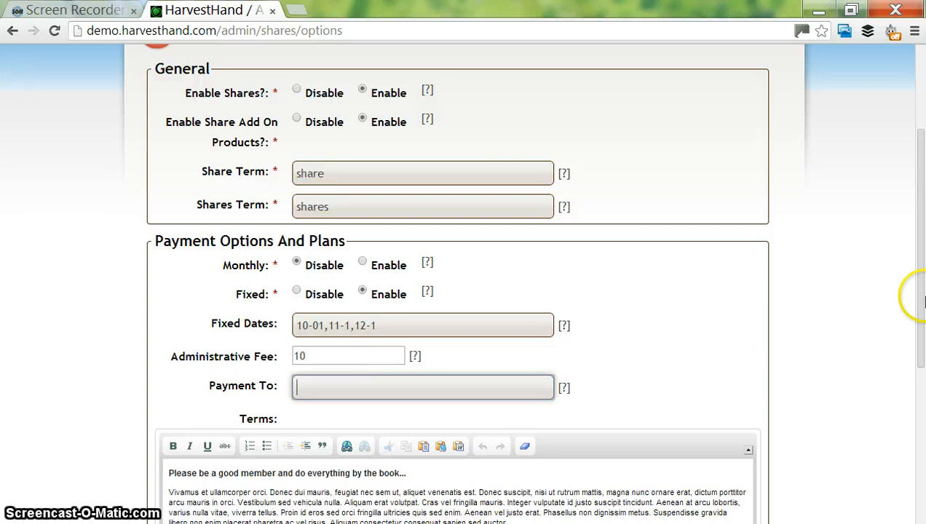
- Append 'sjfs' to the end of the shares Terms paragraph
{"action": "left_click", "coordinate": [920, 429]}
{"action": "left_click_drag", "start_coordinate": [921, 427], "coordinate": [921, 497]}
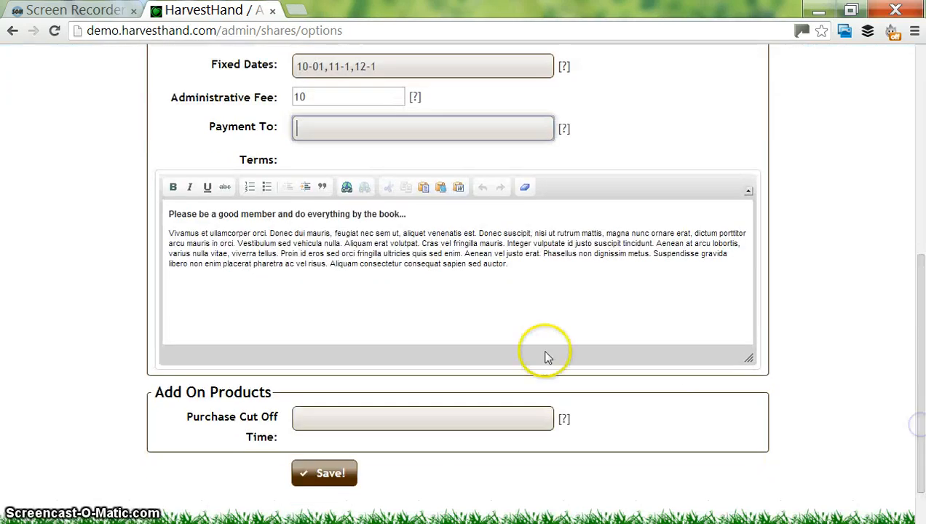
{"action": "left_click", "coordinate": [424, 286]}
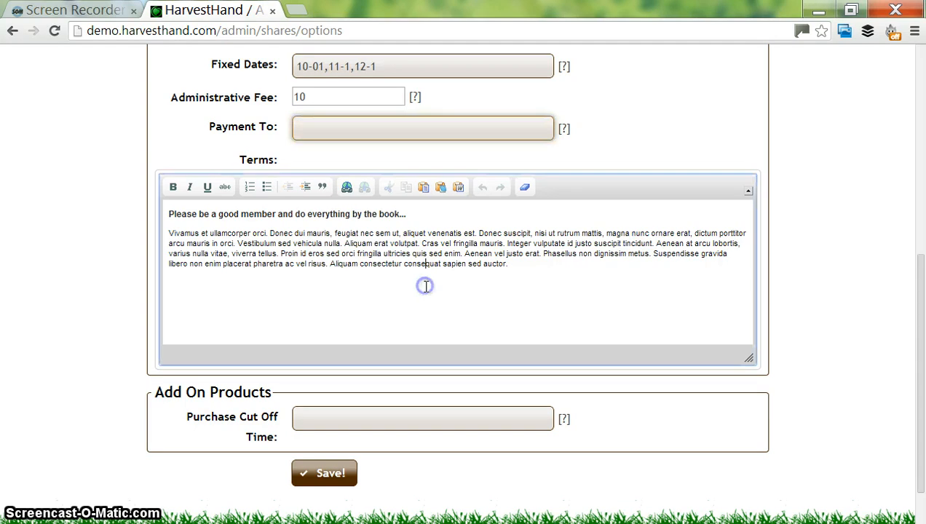
{"action": "left_click", "coordinate": [484, 285]}
{"action": "left_click", "coordinate": [520, 269]}
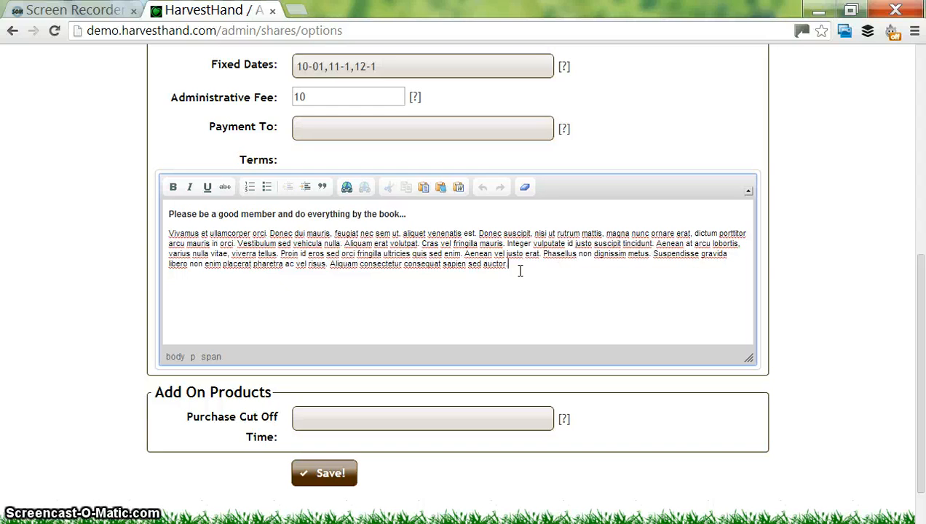
{"action": "left_click", "coordinate": [520, 271]}
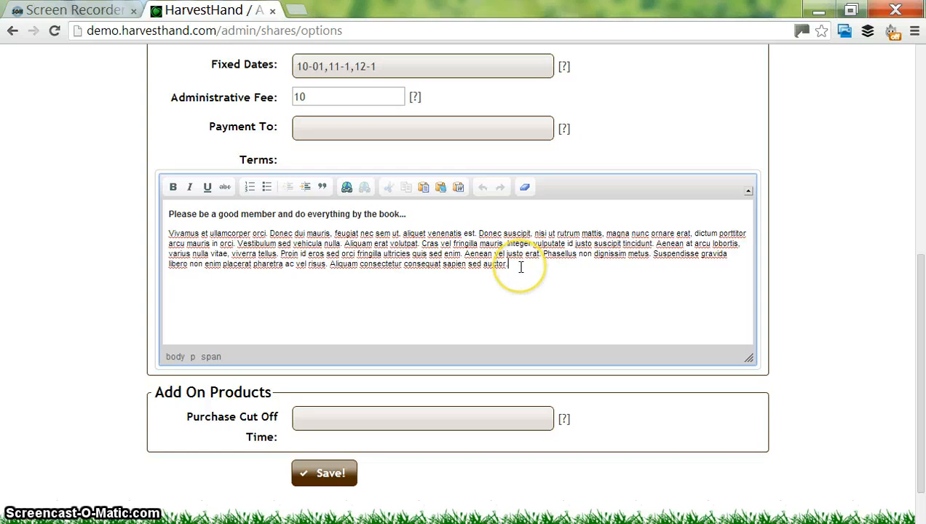
{"action": "type", "text": "sjfs"}
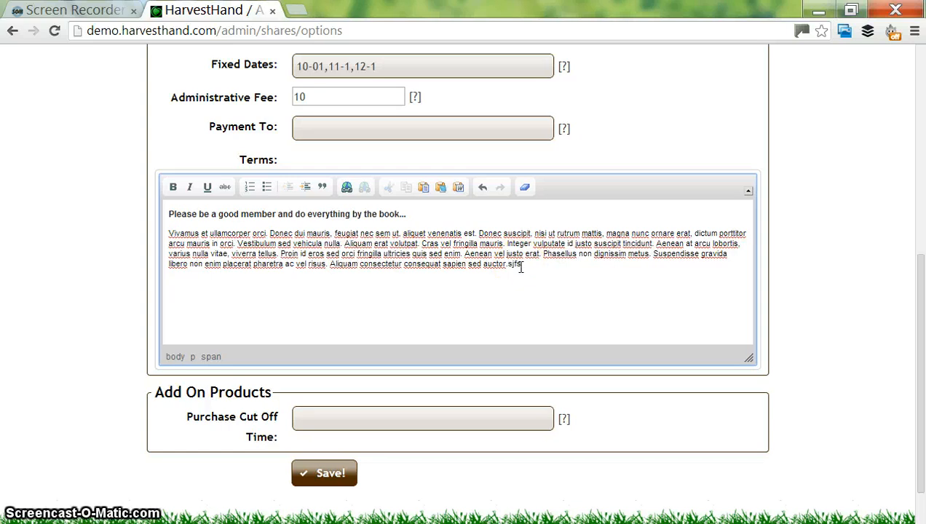
{"action": "left_click", "coordinate": [478, 334]}
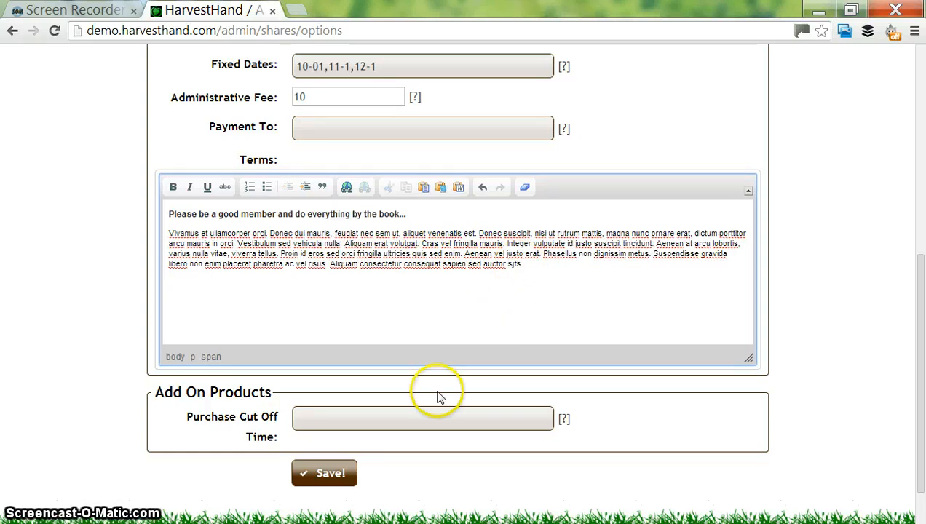
{"action": "left_click", "coordinate": [356, 412]}
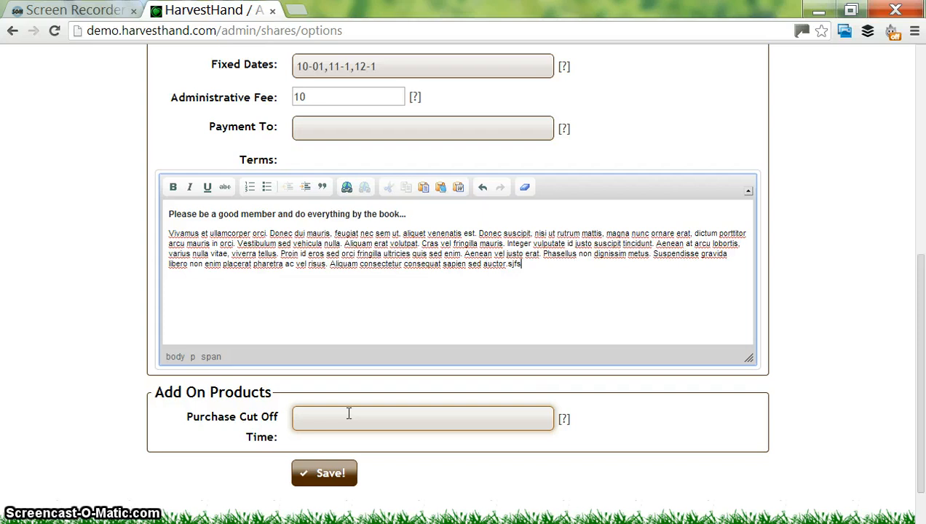
- Enter -24 as the Purchase Cut Off Time and save the shares options
{"action": "left_click", "coordinate": [349, 414]}
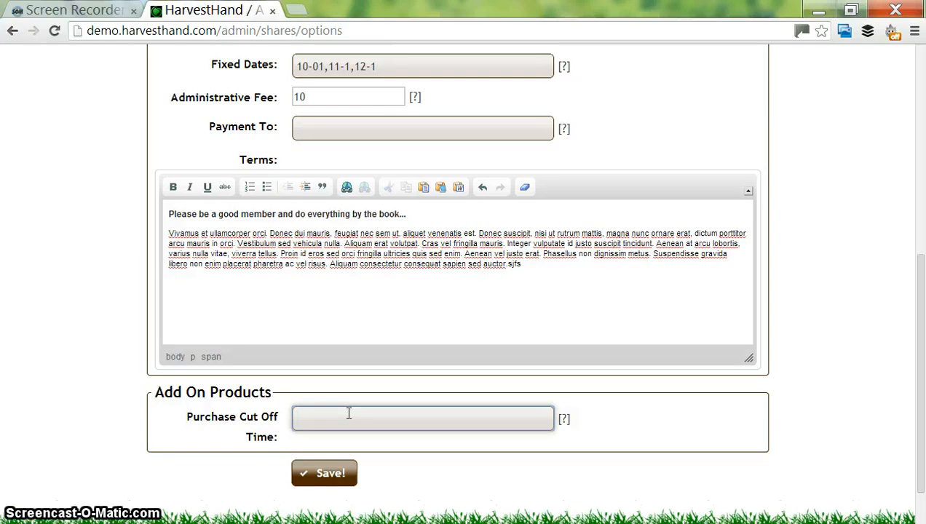
{"action": "type", "text": "-24"}
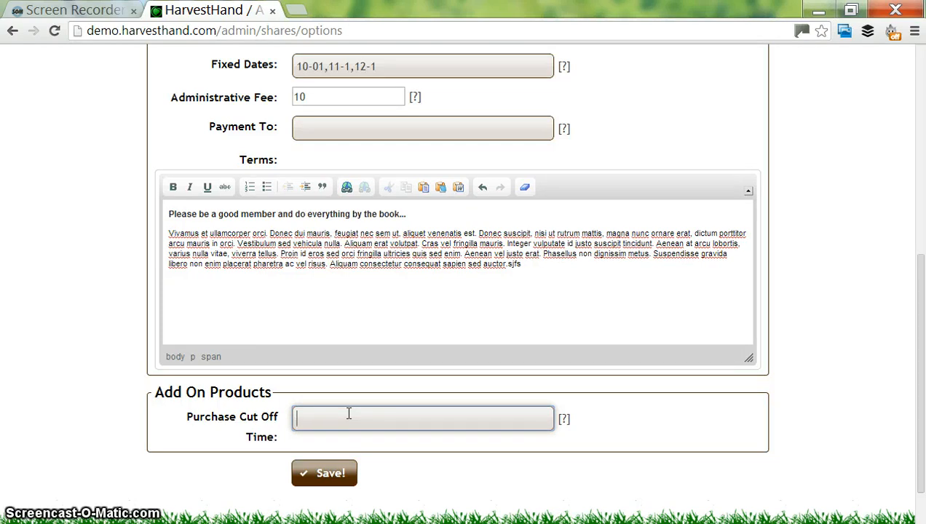
{"action": "type", "text": "-"}
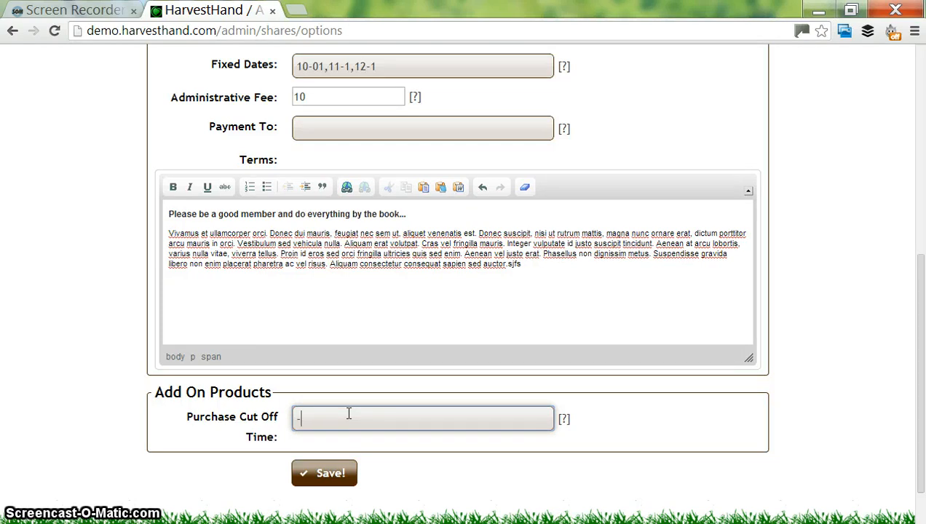
{"action": "type", "text": "4"}
{"action": "key", "text": "BackSpace"}
{"action": "key", "text": "BackSpace"}
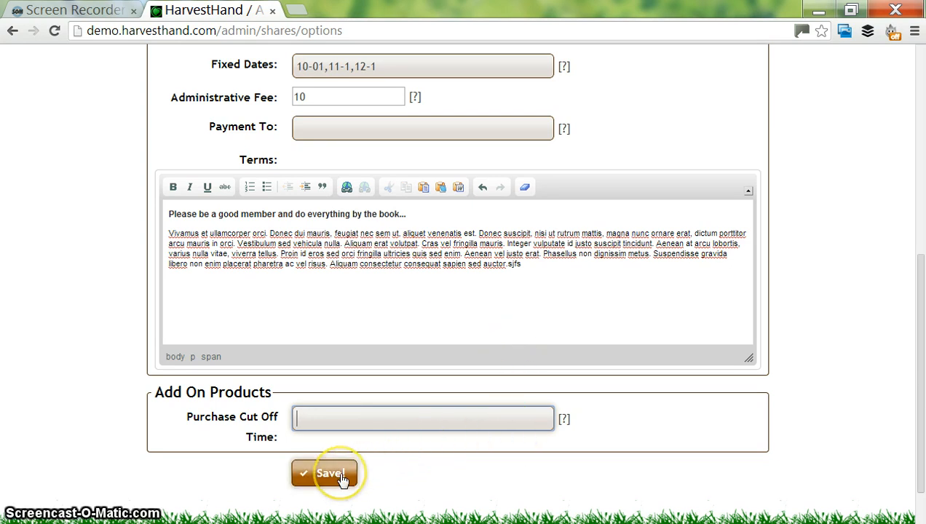
{"action": "type", "text": "-24"}
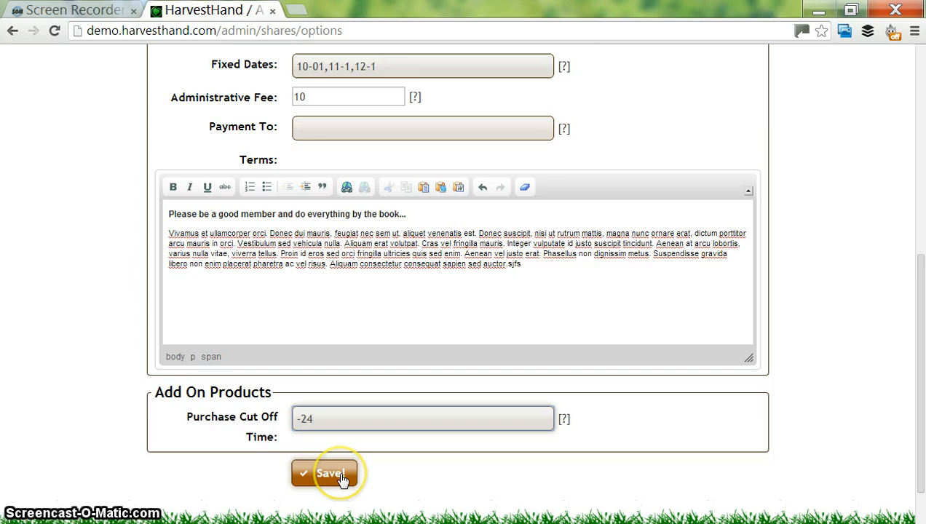
{"action": "left_click", "coordinate": [342, 477]}
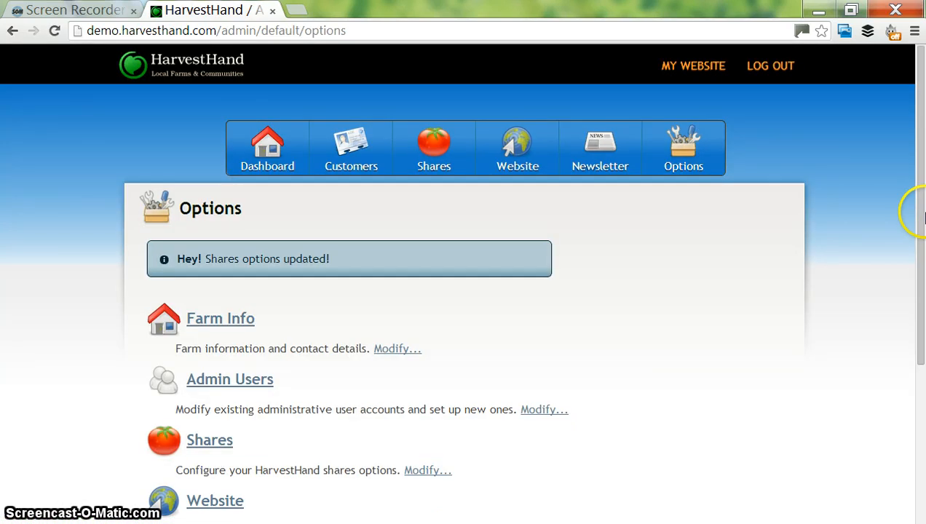
- Open Website options, try the Mantis theme, and settle back on Standard
{"action": "left_click_drag", "start_coordinate": [925, 217], "coordinate": [922, 319]}
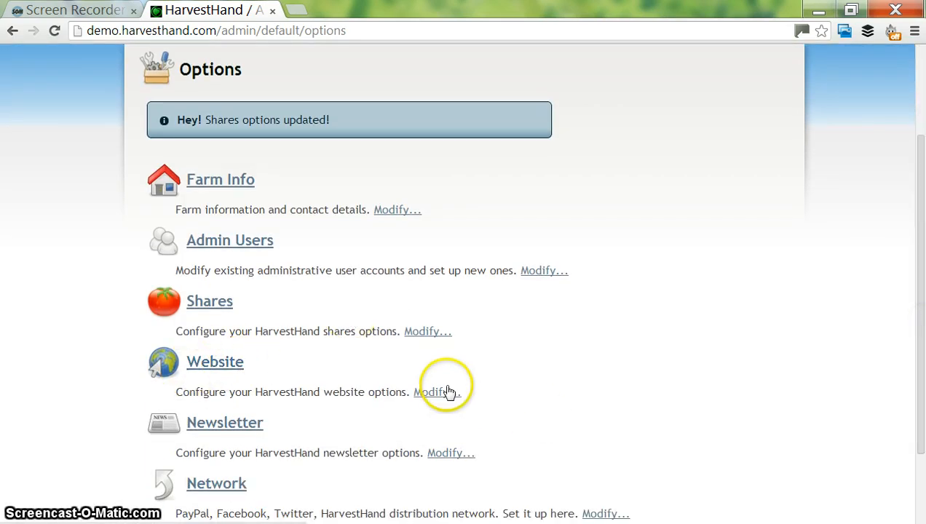
{"action": "left_click", "coordinate": [216, 366]}
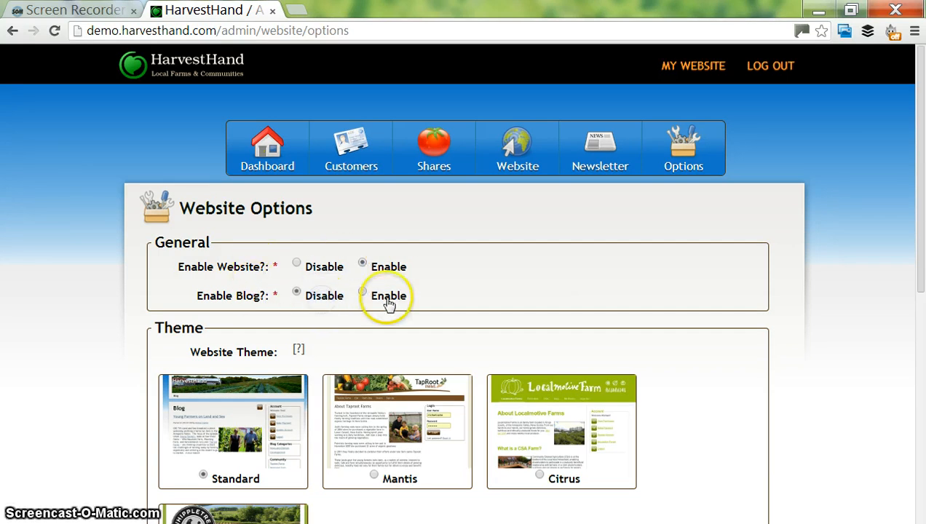
{"action": "left_click_drag", "start_coordinate": [919, 252], "coordinate": [921, 353]}
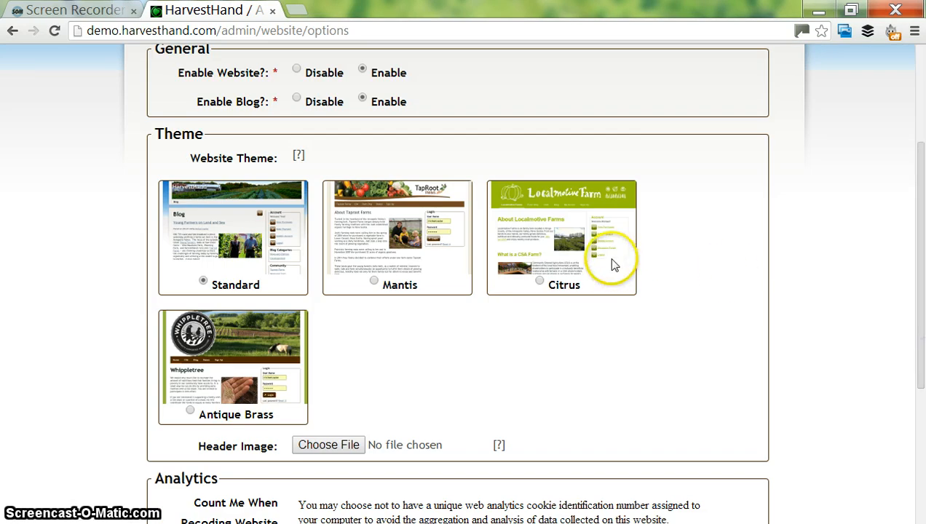
{"action": "left_click", "coordinate": [373, 282]}
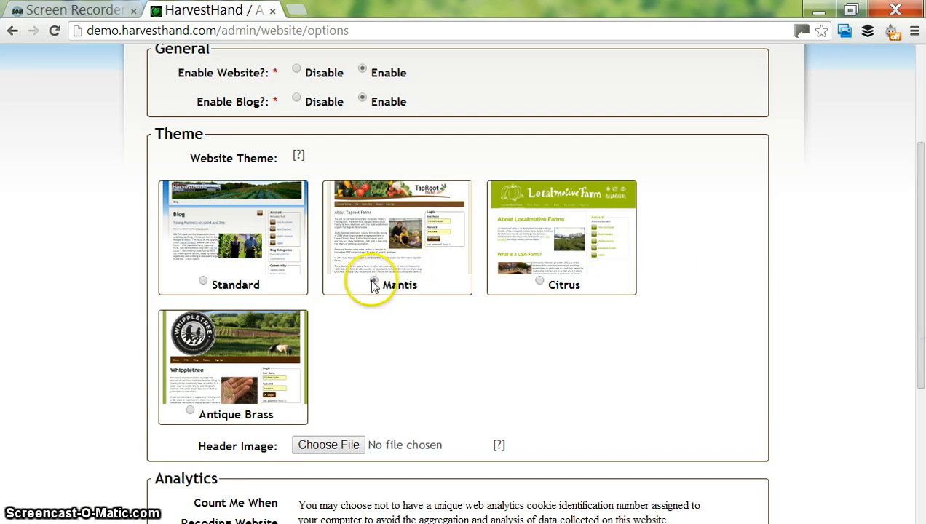
{"action": "left_click", "coordinate": [263, 286]}
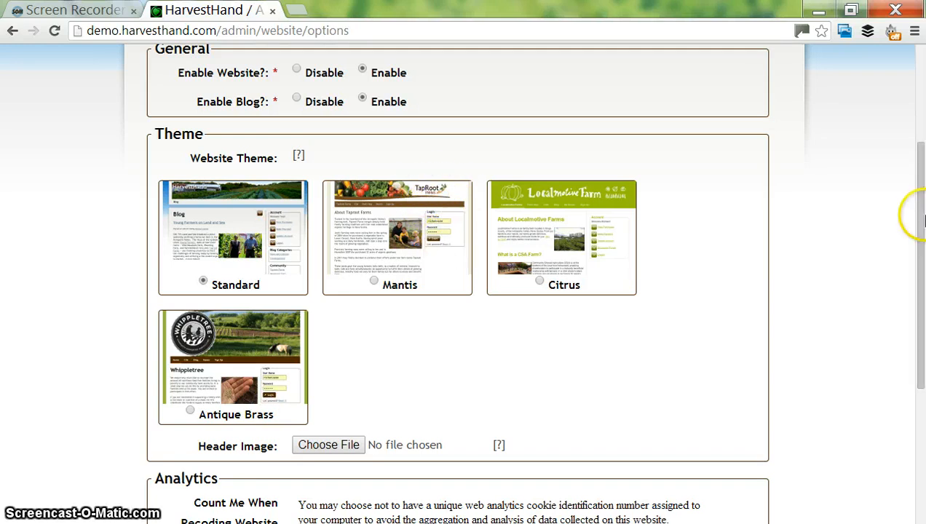
{"action": "left_click_drag", "start_coordinate": [919, 258], "coordinate": [919, 302]}
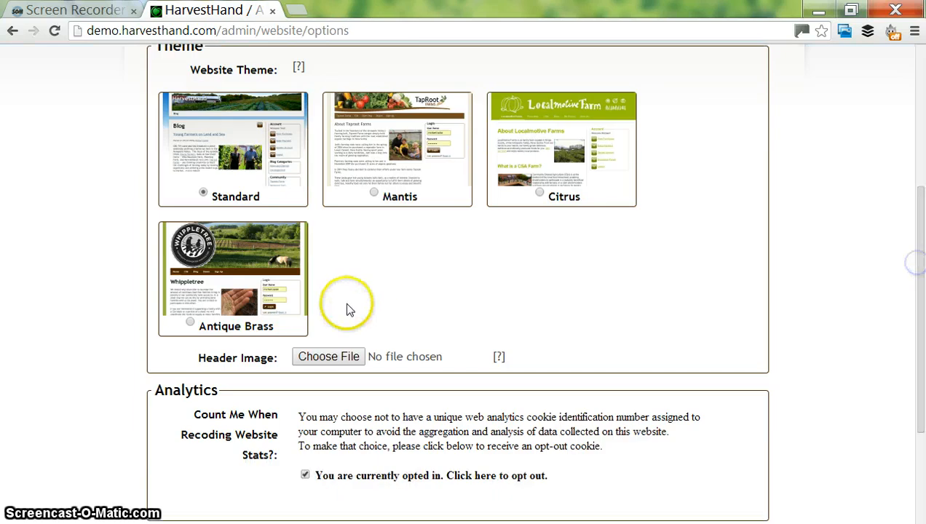
{"action": "left_click", "coordinate": [337, 357]}
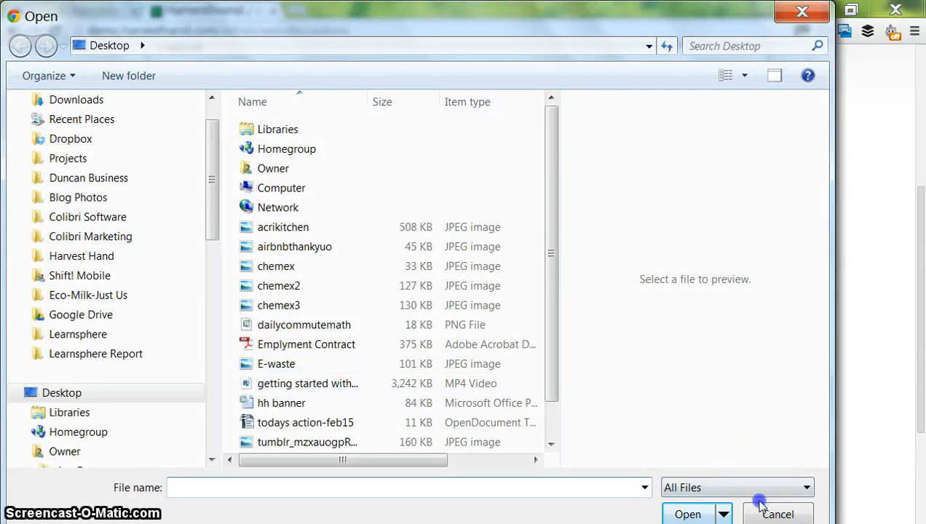
{"action": "left_click", "coordinate": [761, 509]}
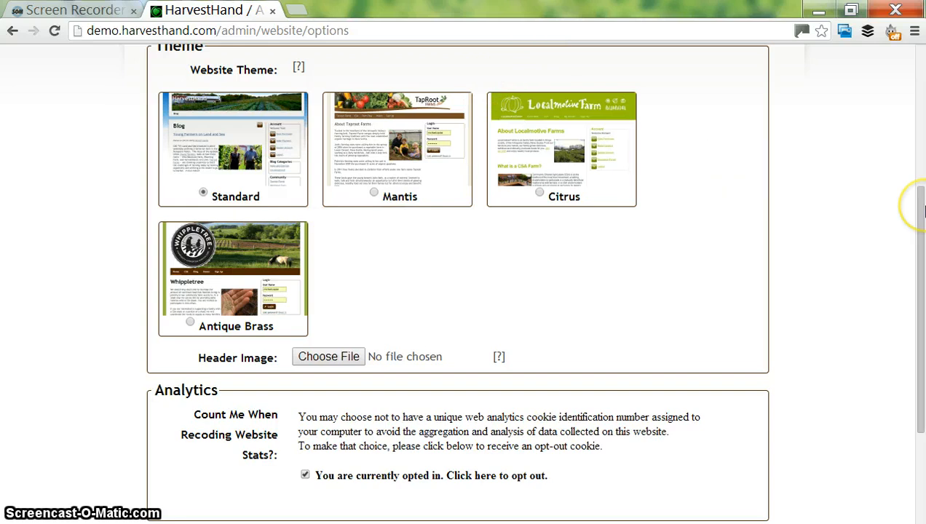
- Leave the sidebar Balance Due option enabled and submit the website options
{"action": "scroll", "coordinate": [495, 271], "scroll_direction": "down", "scroll_amount": 3}
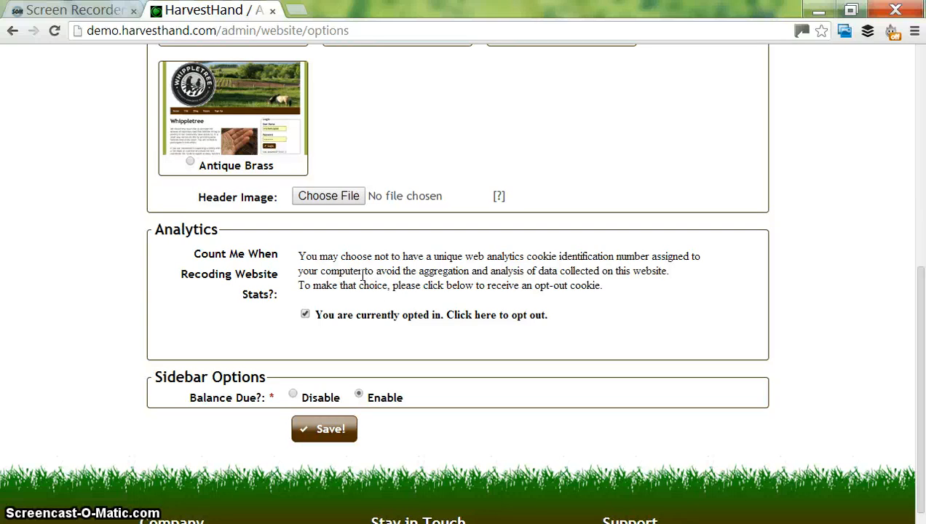
{"action": "left_click", "coordinate": [472, 315]}
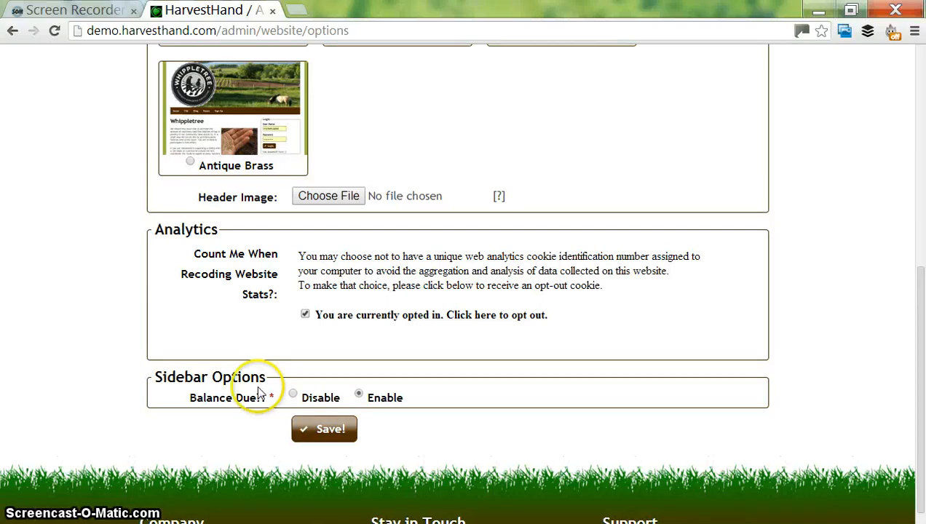
{"action": "left_click", "coordinate": [200, 377]}
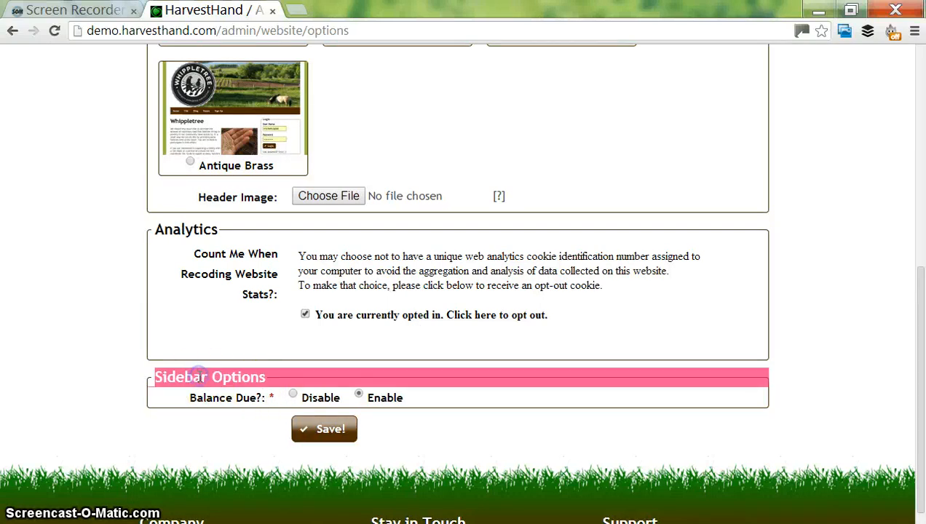
{"action": "mouse_move", "coordinate": [247, 405]}
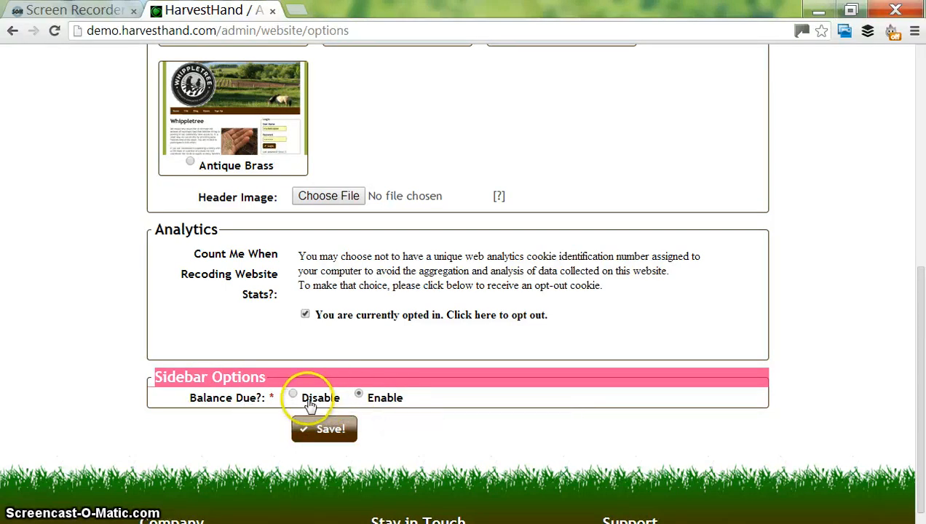
{"action": "mouse_move", "coordinate": [309, 406]}
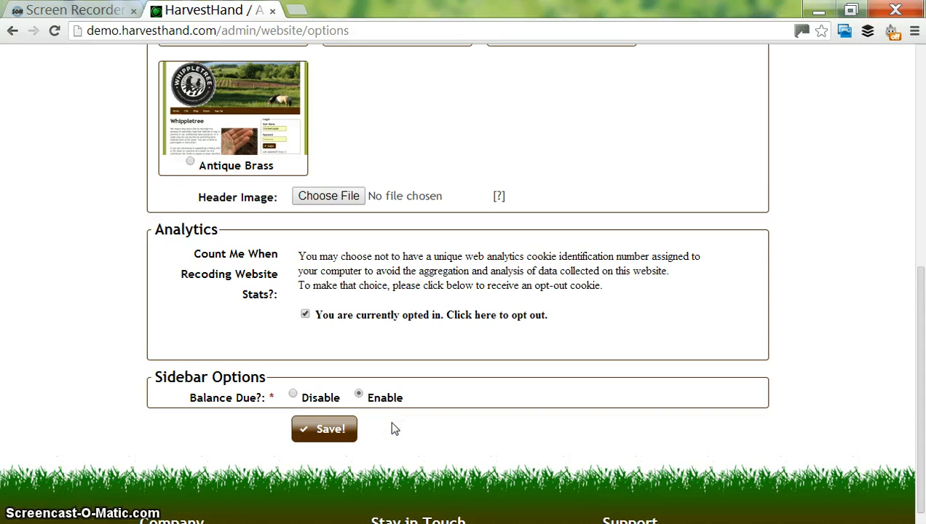
{"action": "left_click", "coordinate": [319, 428]}
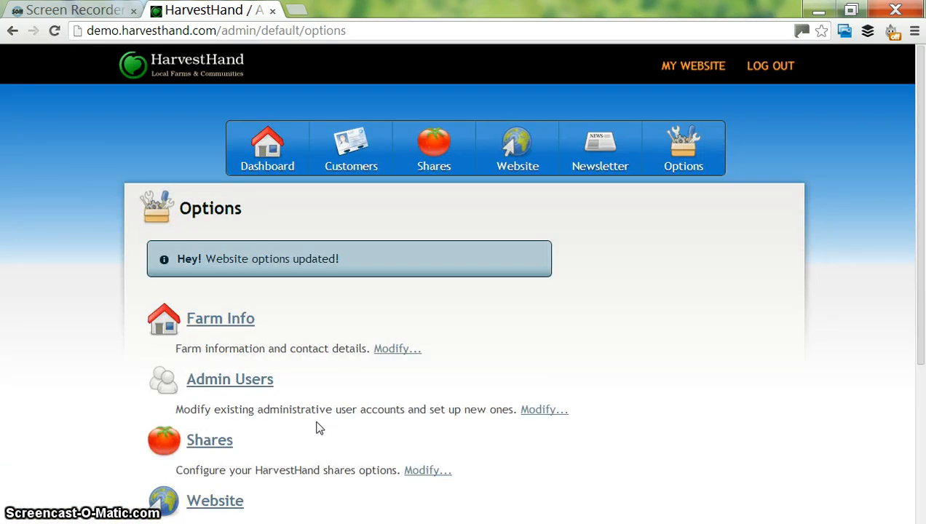
- Open Newsletter options, leave Enable? set to Enable, and save them
{"action": "left_click", "coordinate": [922, 346]}
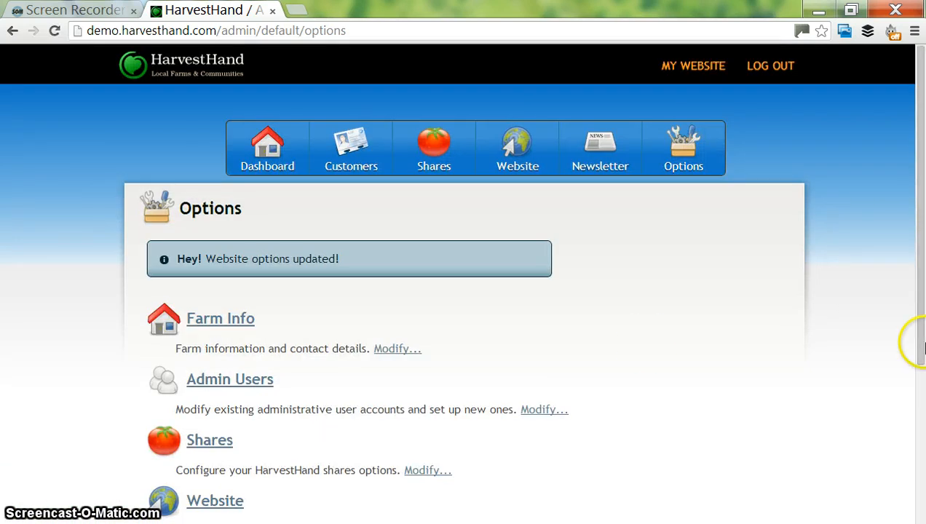
{"action": "scroll", "coordinate": [416, 386], "scroll_direction": "down", "scroll_amount": 2}
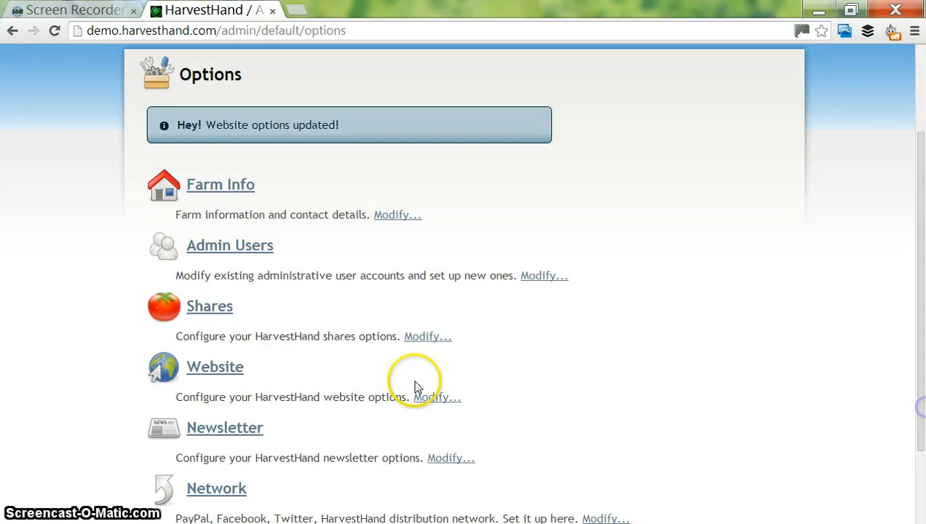
{"action": "left_click", "coordinate": [210, 425]}
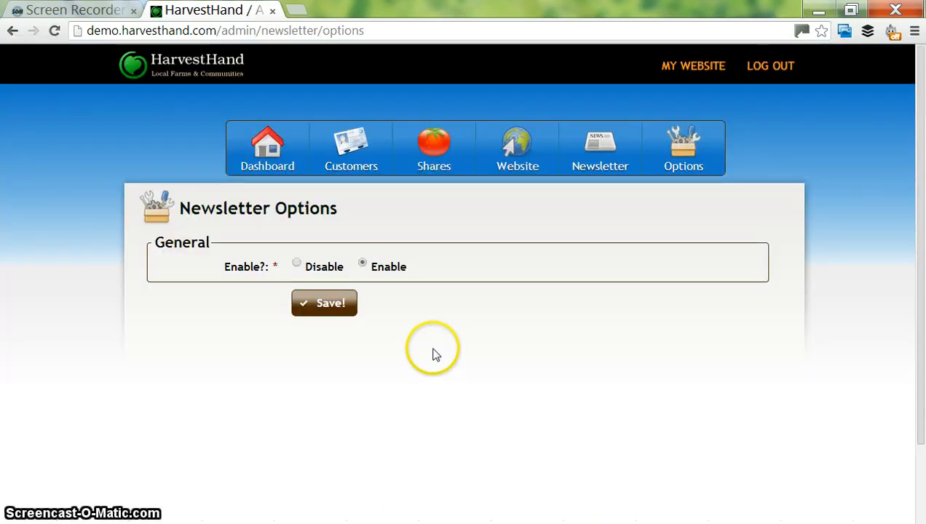
{"action": "left_click", "coordinate": [326, 268]}
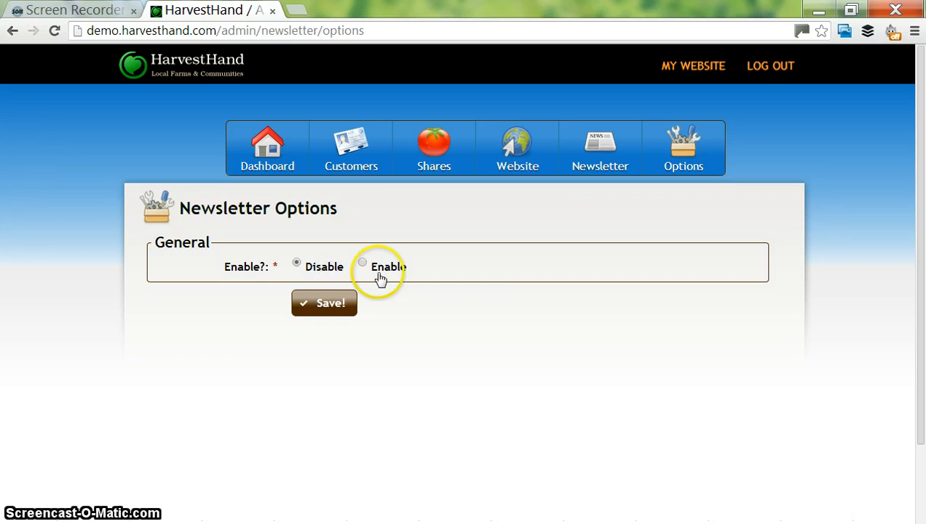
{"action": "left_click", "coordinate": [379, 277]}
{"action": "left_click", "coordinate": [328, 308]}
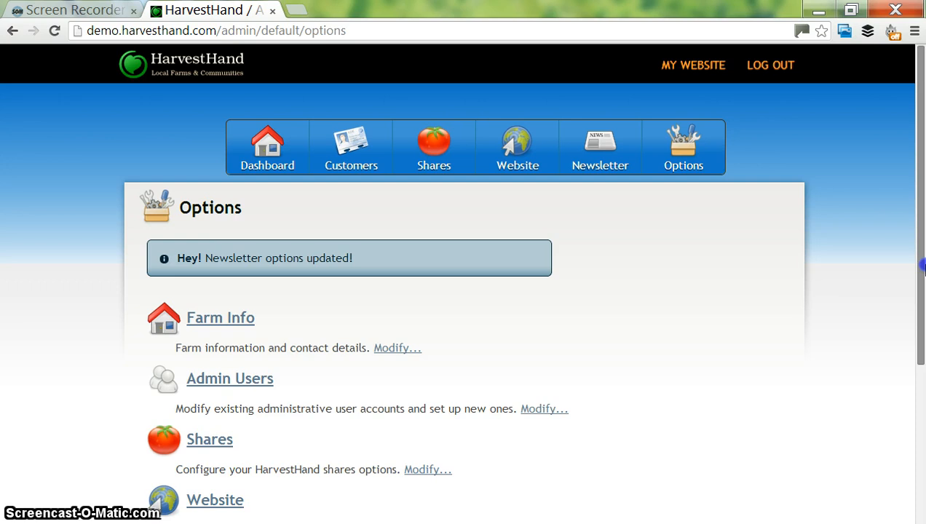
{"action": "scroll", "coordinate": [922, 266], "scroll_direction": "down", "scroll_amount": 2}
{"action": "scroll", "coordinate": [440, 402], "scroll_direction": "down", "scroll_amount": 2}
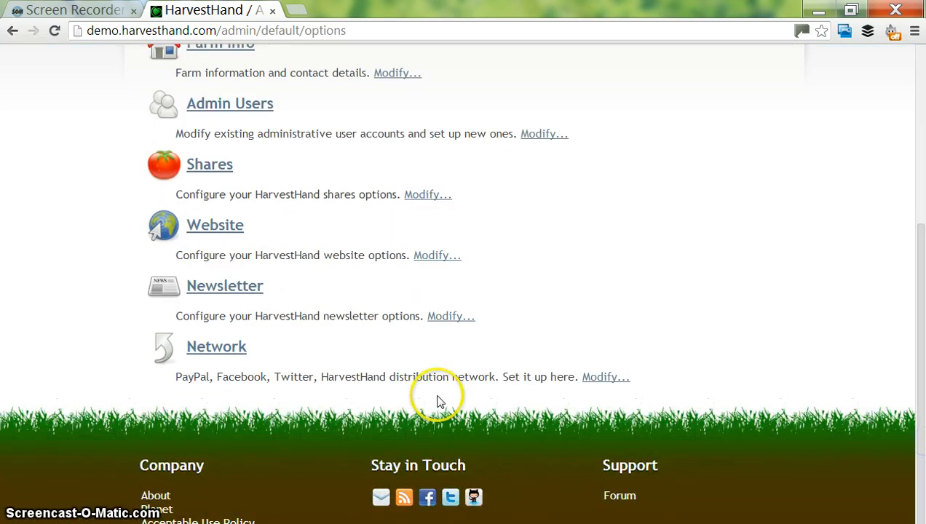
{"action": "left_click", "coordinate": [231, 351]}
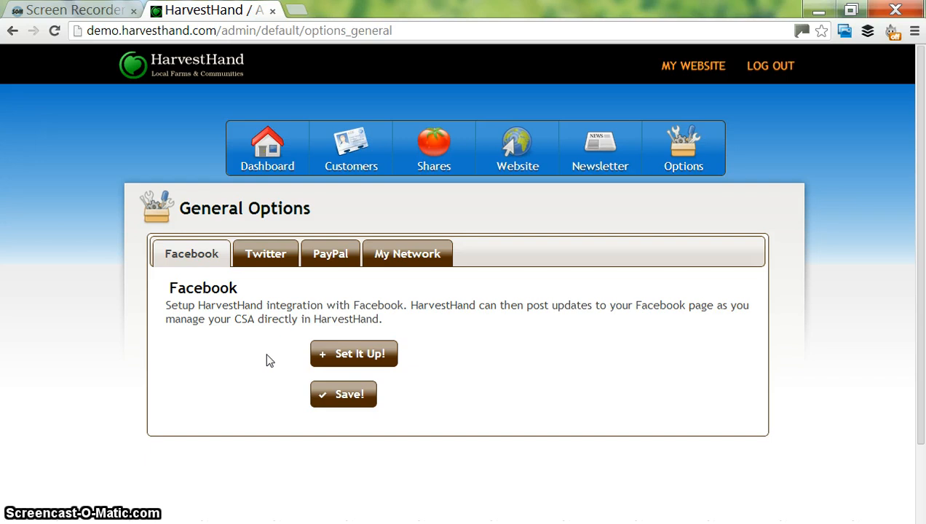
{"action": "left_click", "coordinate": [276, 264]}
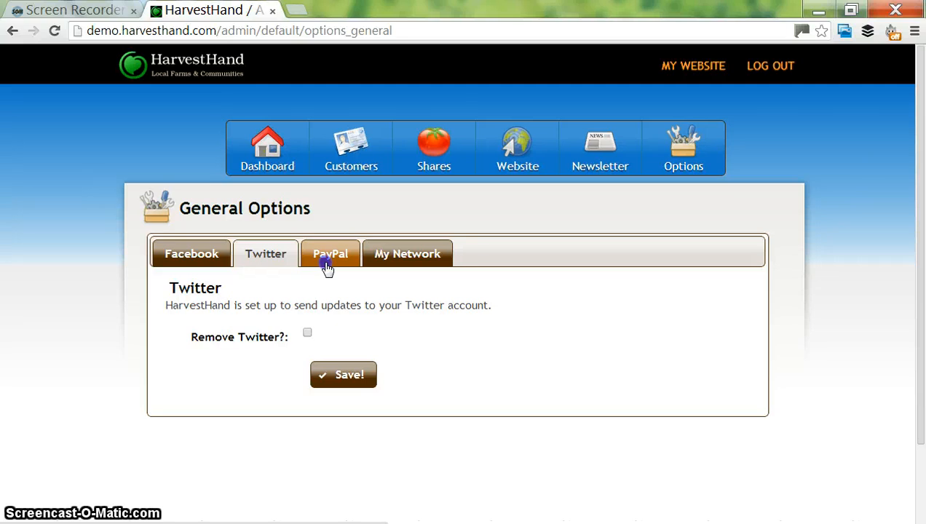
{"action": "left_click", "coordinate": [327, 263]}
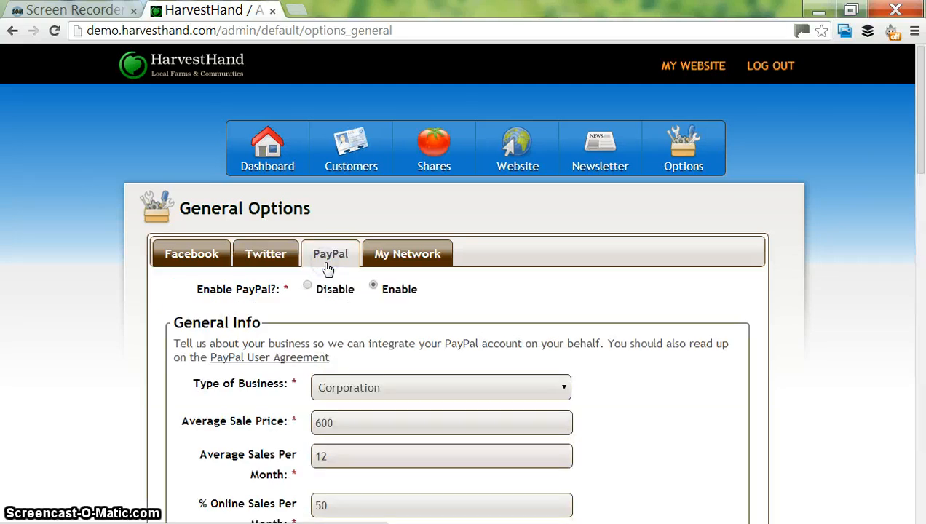
{"action": "left_click", "coordinate": [402, 269]}
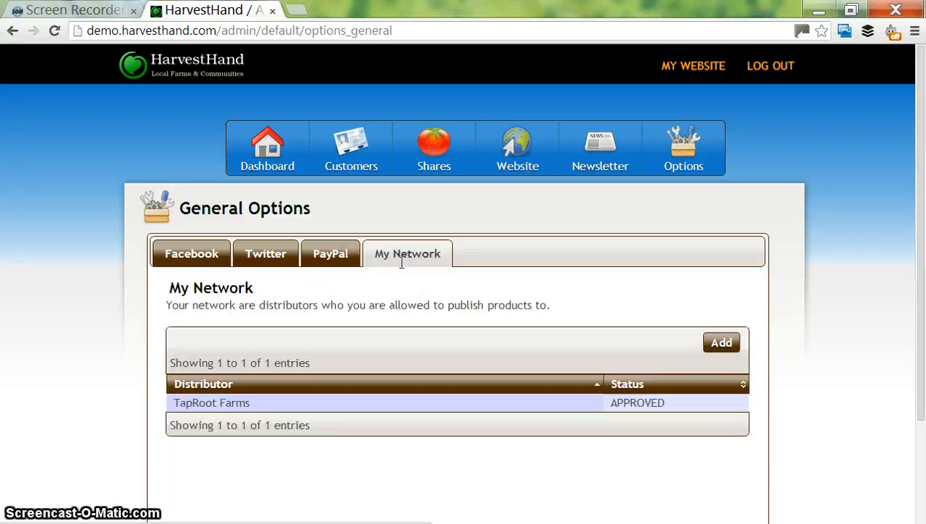
{"action": "left_click_drag", "start_coordinate": [919, 218], "coordinate": [922, 240]}
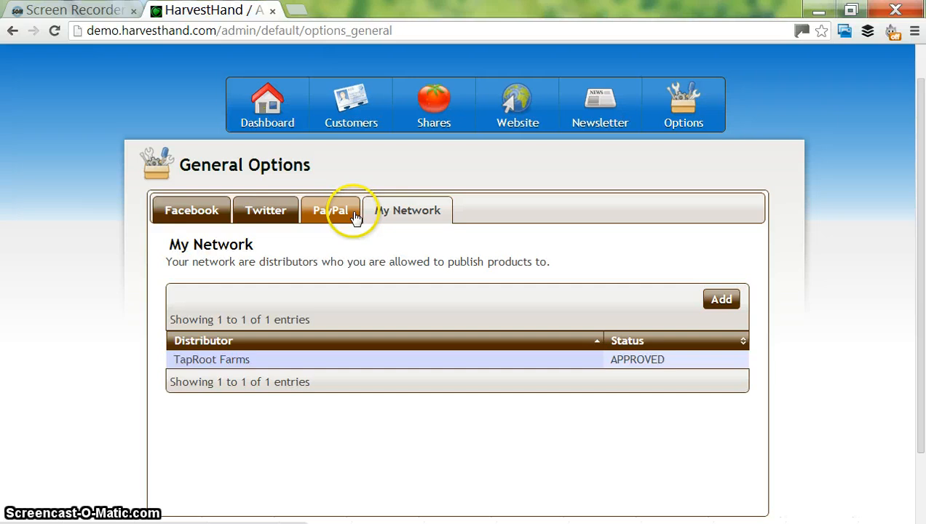
{"action": "left_click", "coordinate": [341, 212]}
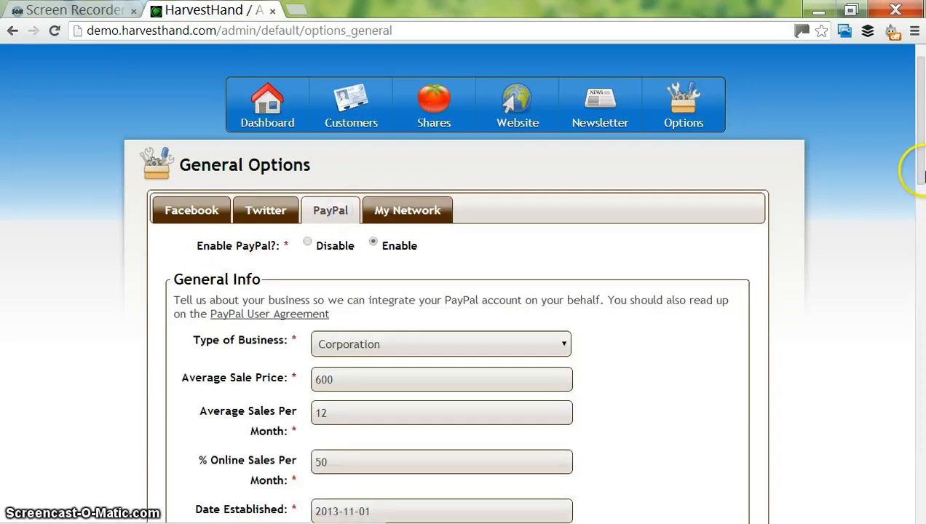
{"action": "left_click_drag", "start_coordinate": [925, 174], "coordinate": [918, 149]}
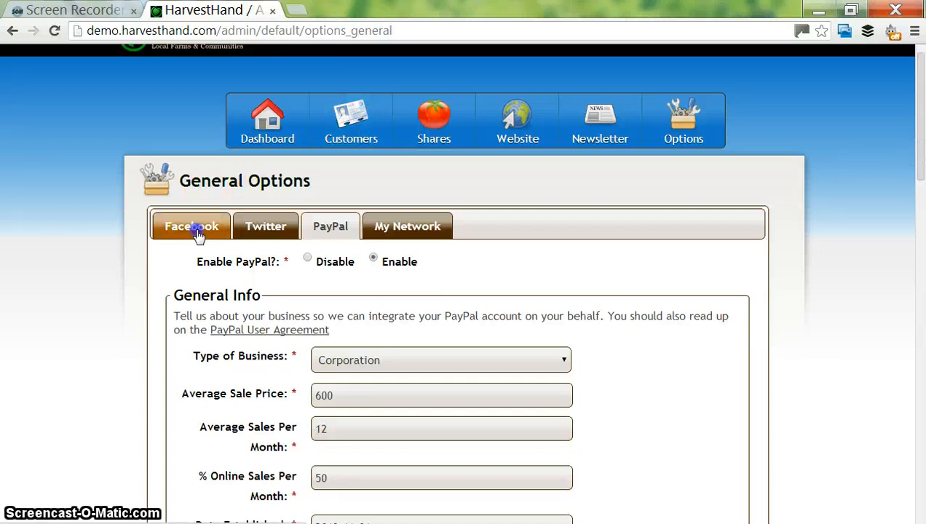
{"action": "left_click", "coordinate": [195, 230]}
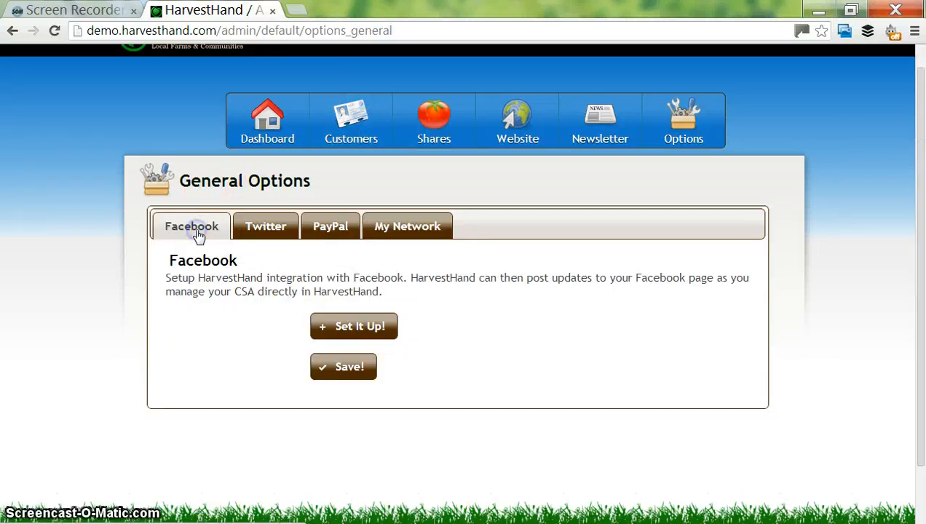
{"action": "left_click", "coordinate": [720, 138]}
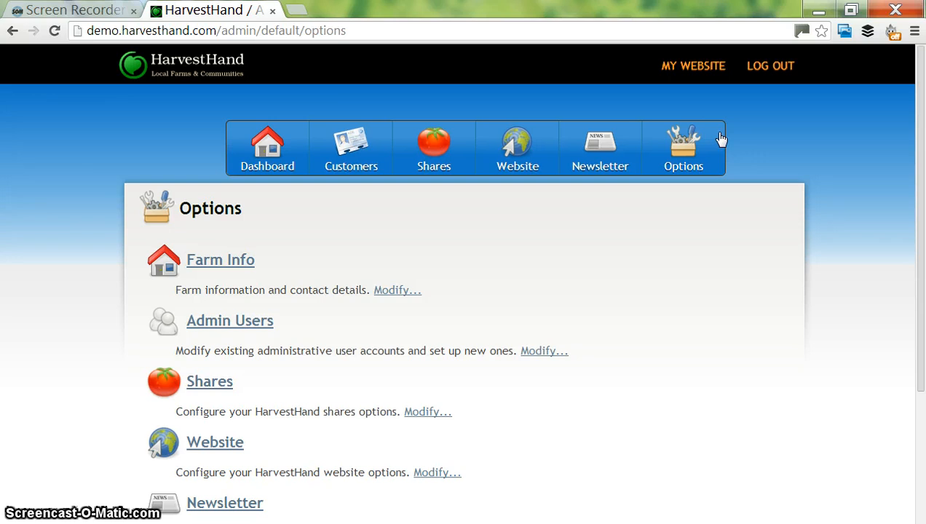
{"action": "mouse_move", "coordinate": [919, 200]}
{"action": "left_mouse_down"}
{"action": "mouse_move", "coordinate": [922, 281]}
{"action": "mouse_move", "coordinate": [922, 152]}
{"action": "left_mouse_up"}
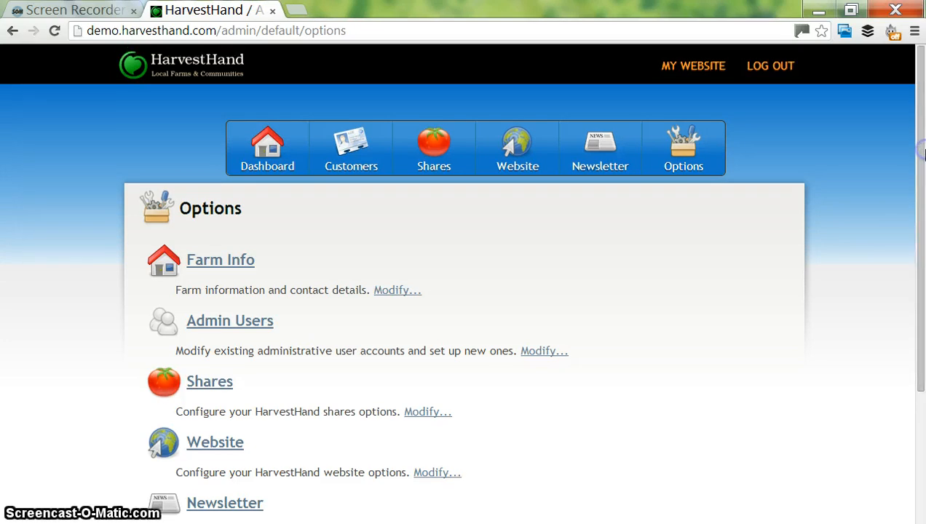